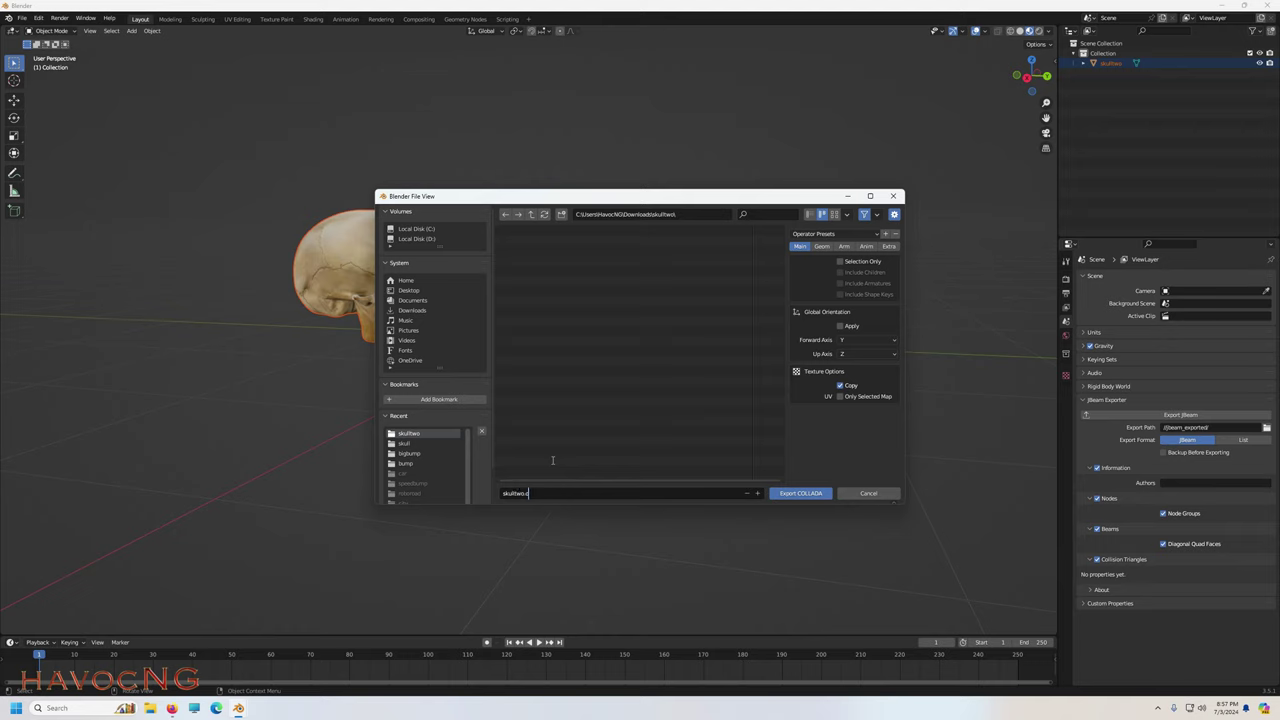
Export the skull model as the COLLADA file skulltwo.dae in the skulltwo folder and close the program without saving the scene.
click(812, 494)
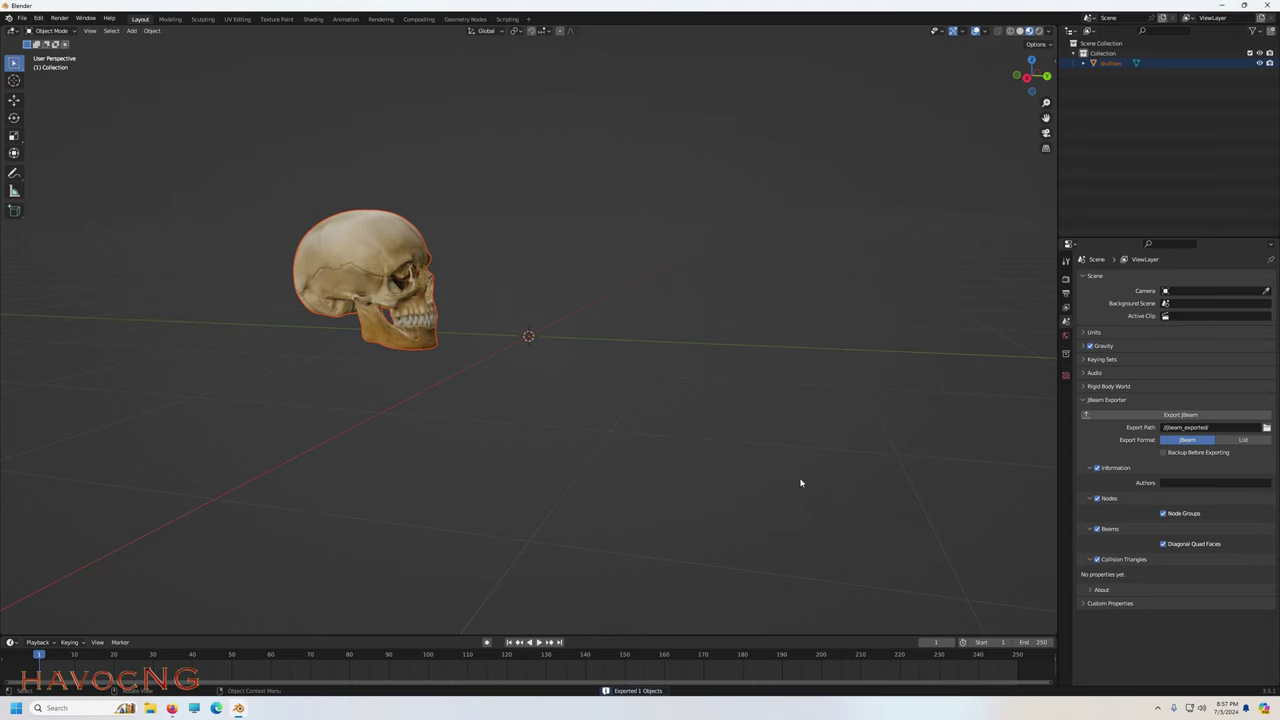
click(1271, 6)
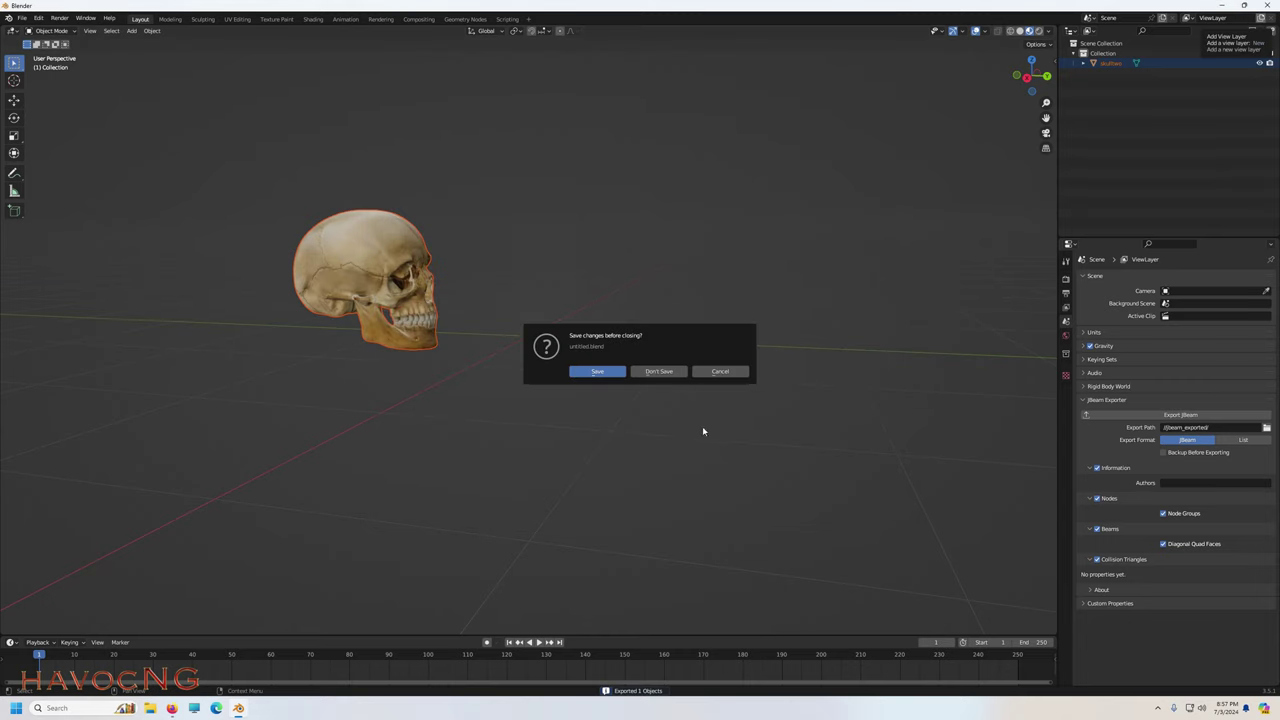
click(678, 372)
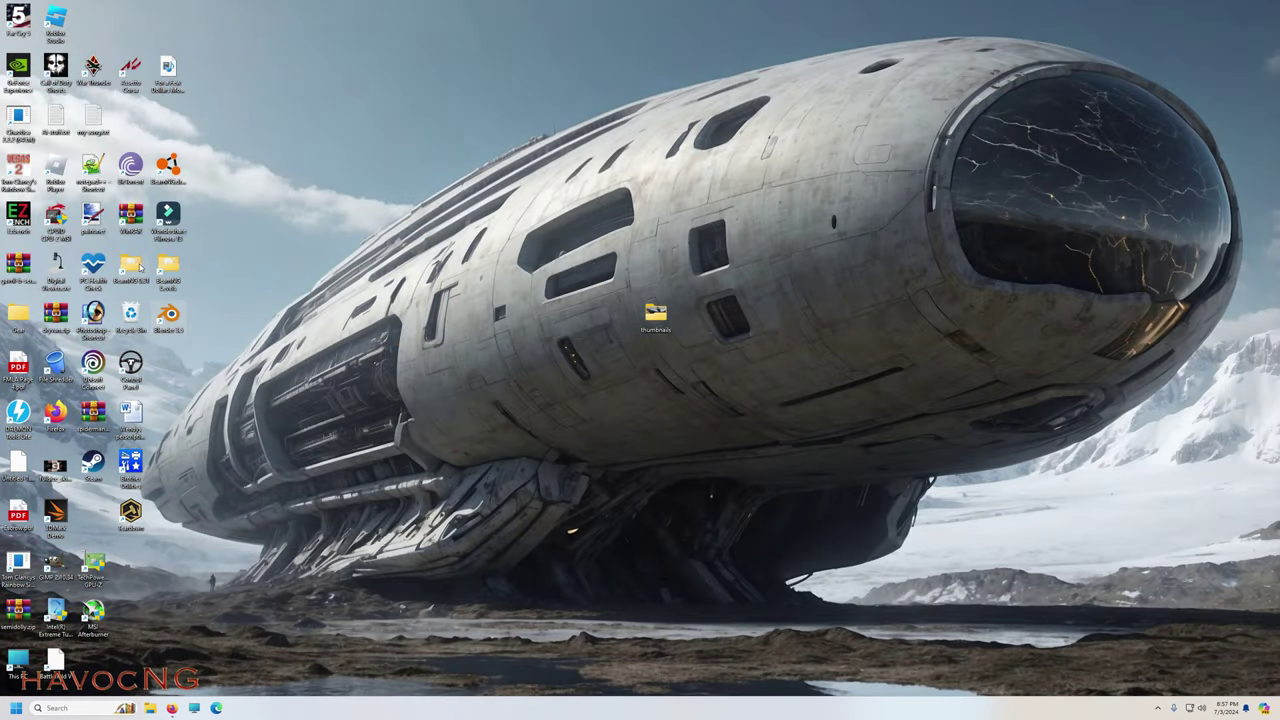
Open the Downloads folder in File Explorer, check the files inside the skulltwo folder and return to Downloads.
click(197, 708)
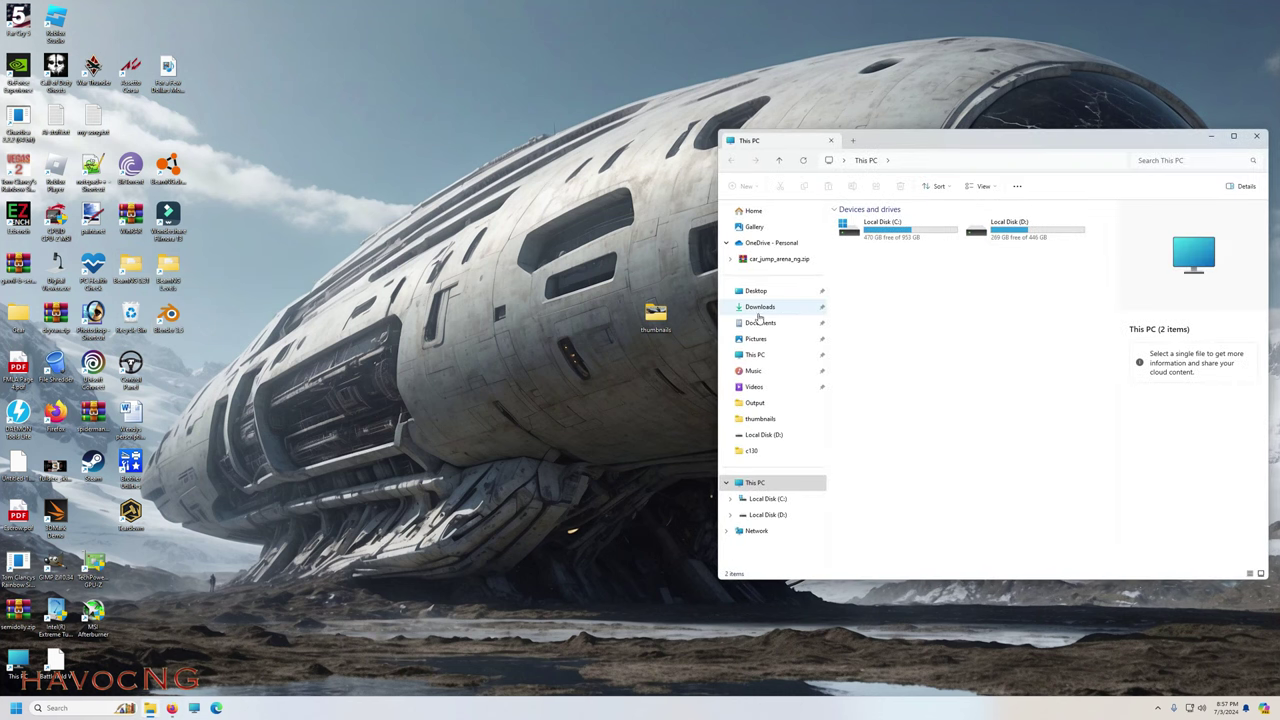
click(759, 307)
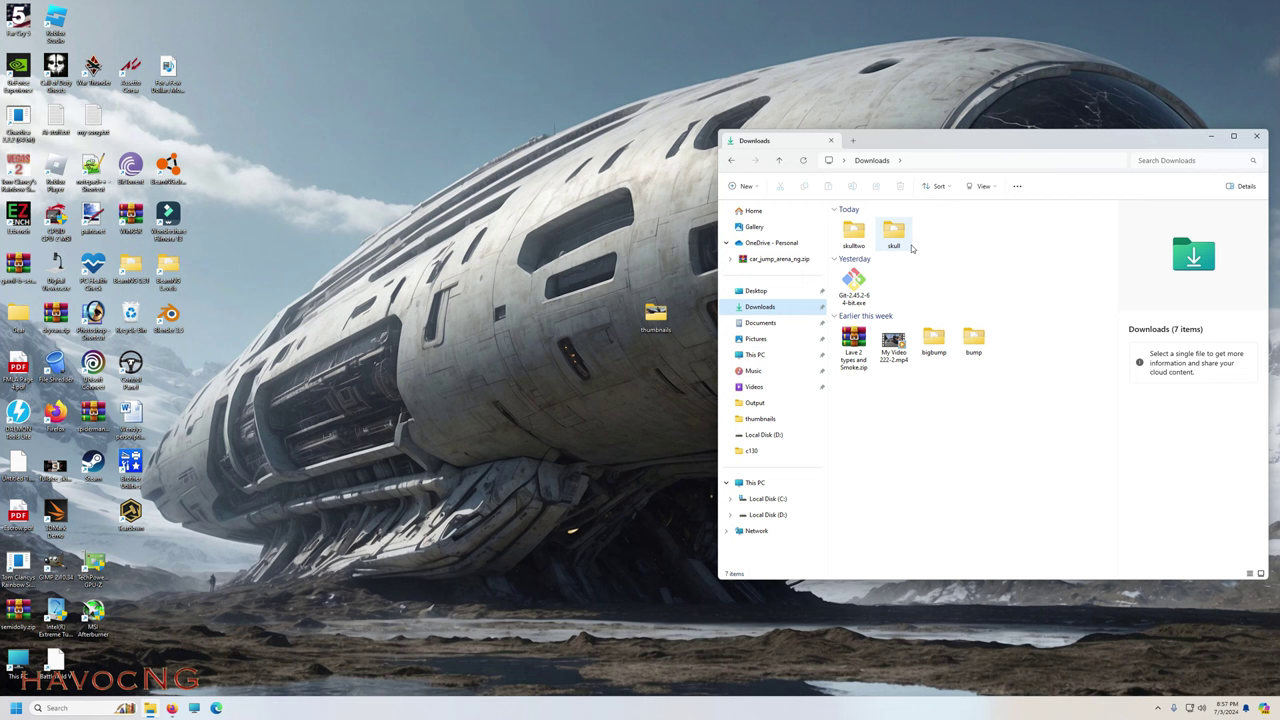
double_click(855, 234)
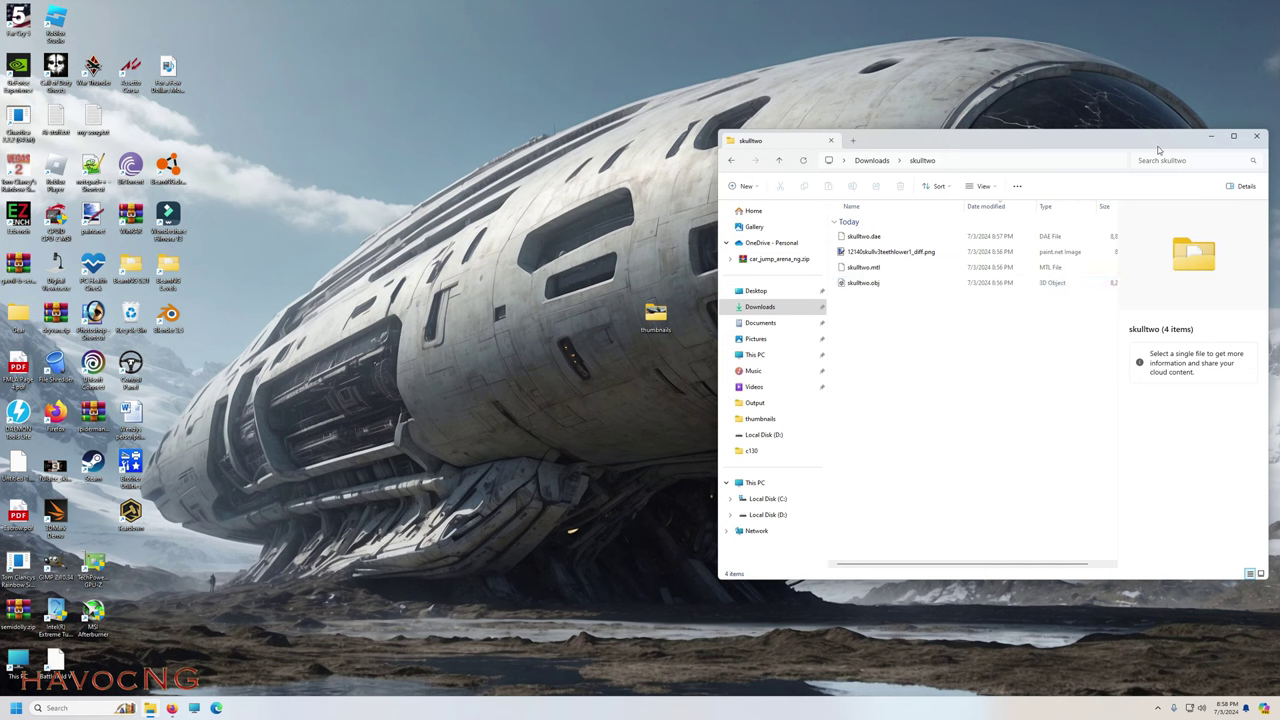
click(780, 160)
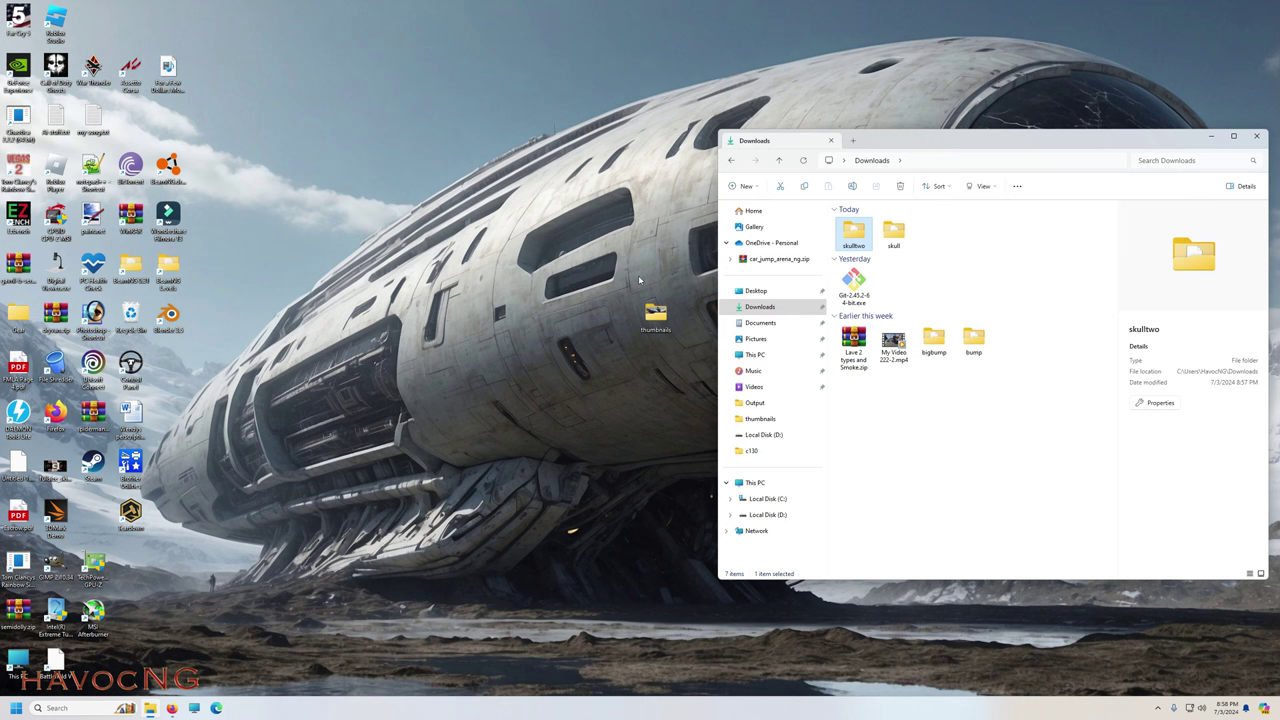
Open johnson_valley.zip from the BeamNG.drive levels folder in WinRAR and go to its levels/johnson_valley/art/shapes folder.
double_click(169, 263)
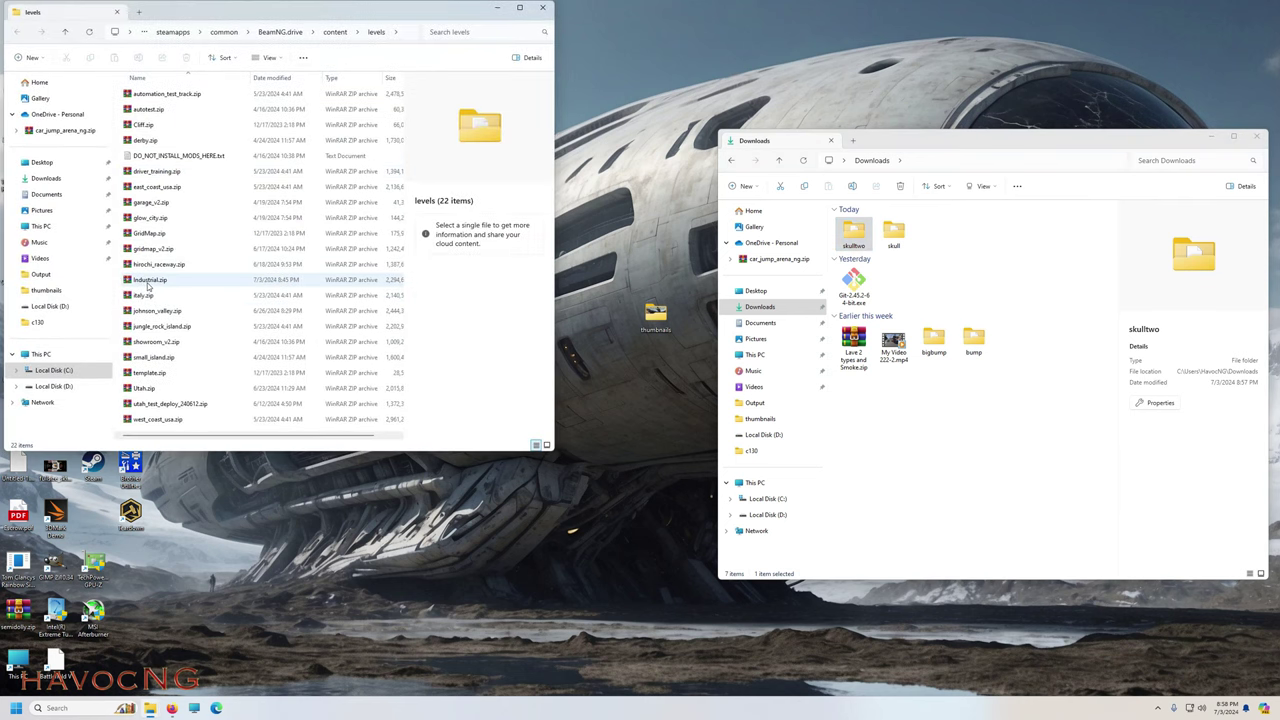
double_click(150, 310)
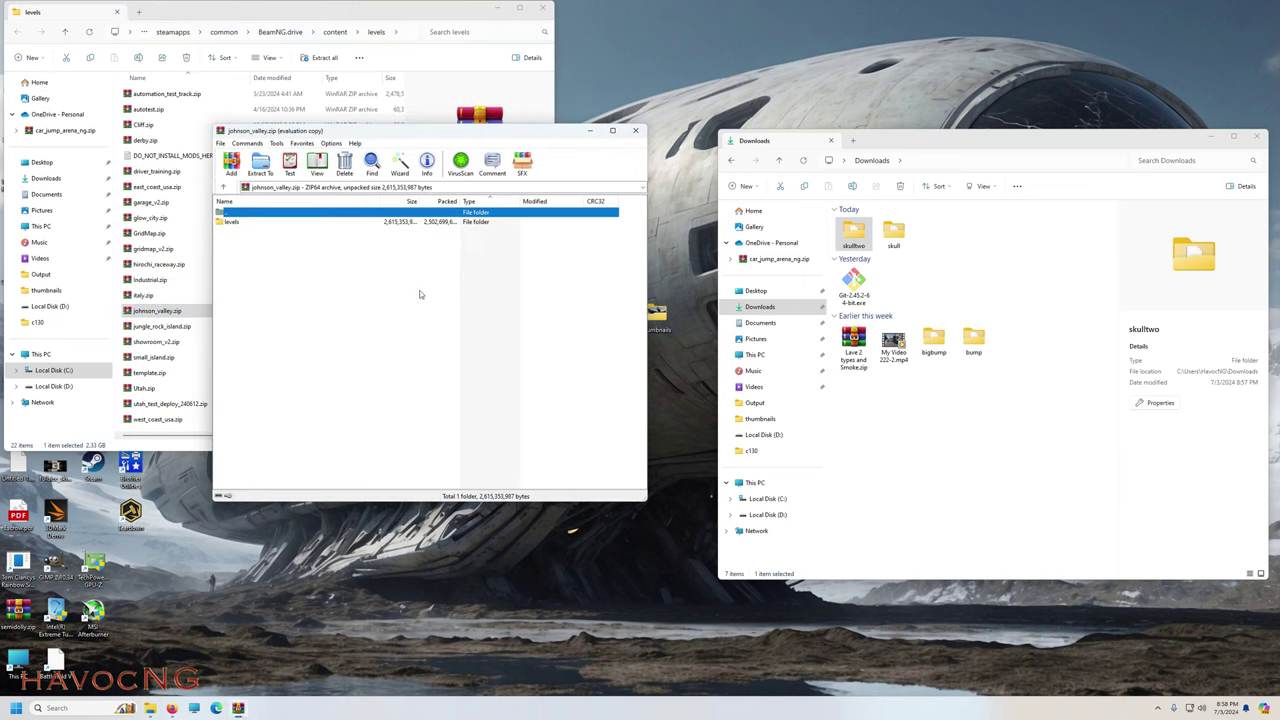
click(505, 276)
click(256, 224)
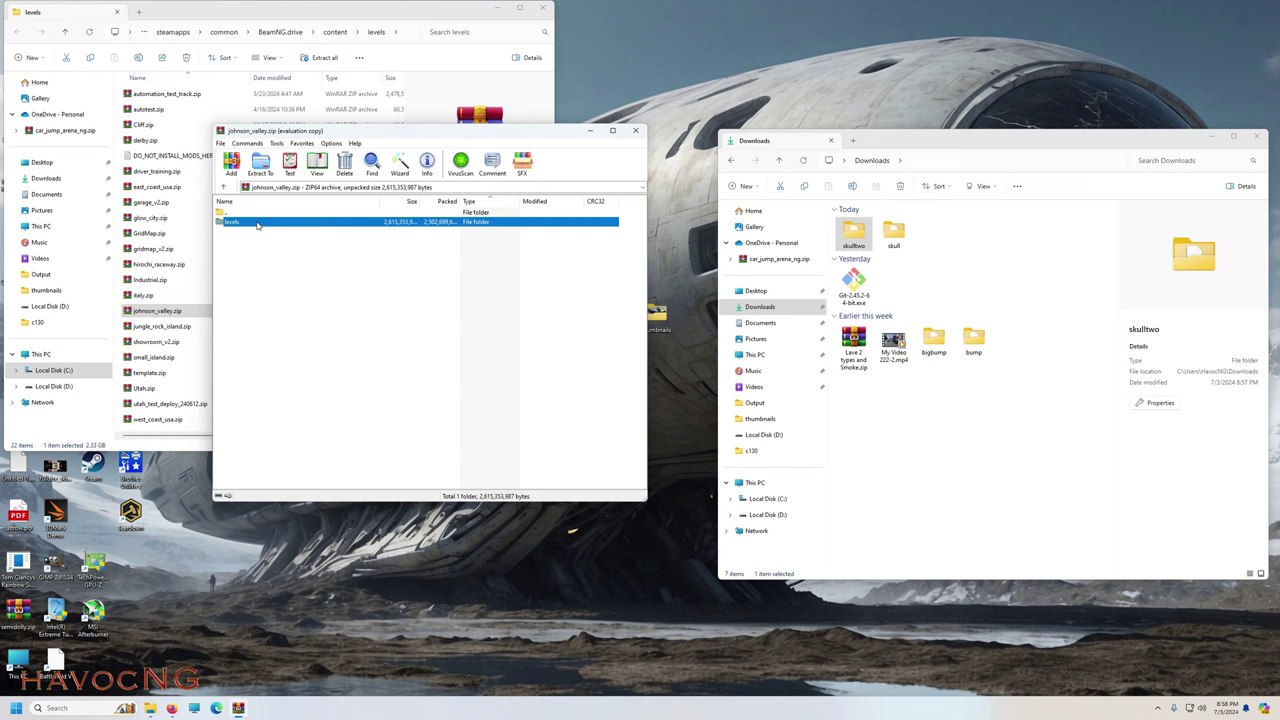
double_click(256, 224)
double_click(256, 224)
double_click(256, 224)
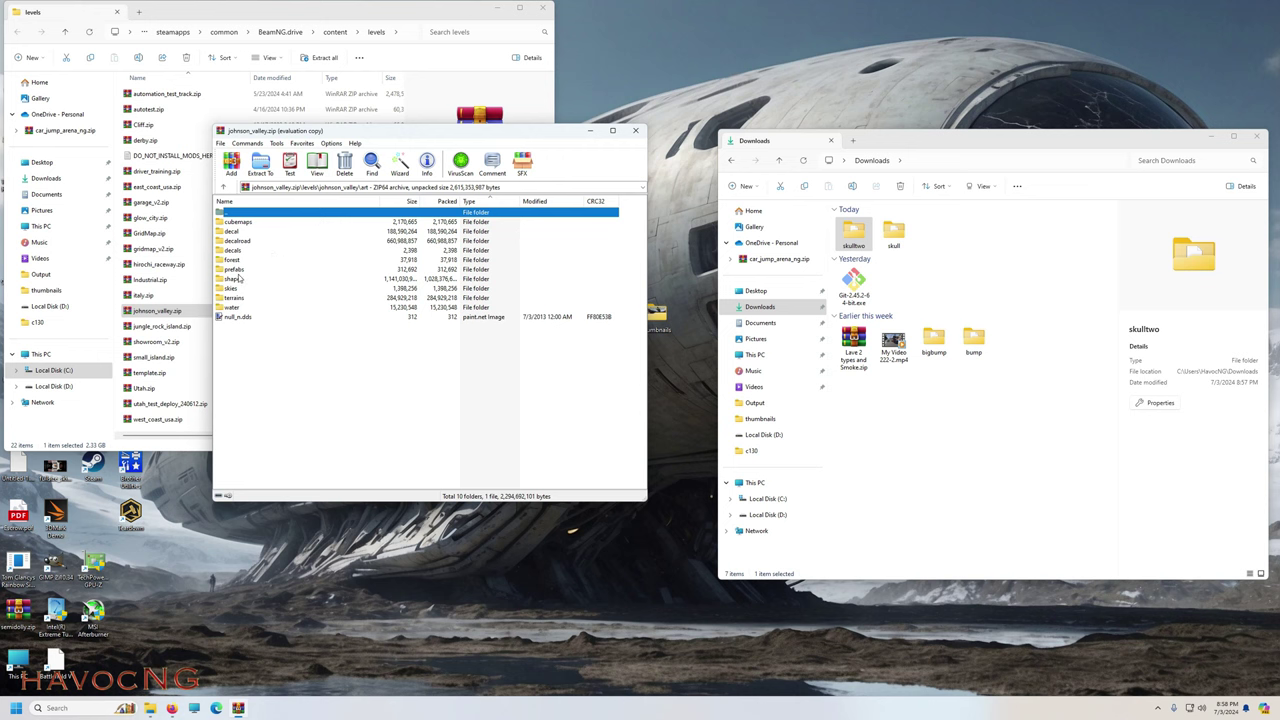
double_click(239, 280)
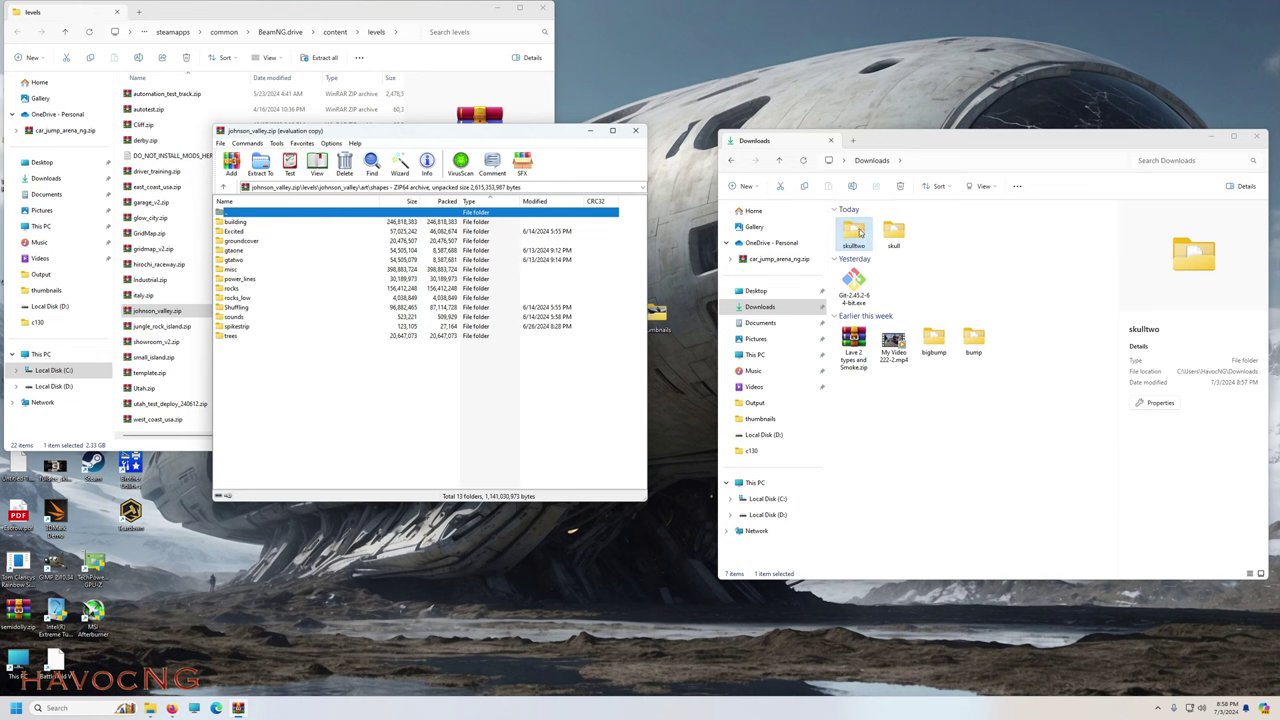
Add the skulltwo folder to the archive's shapes folder with the default archive settings and close the archive and folder windows.
drag(860, 232, 503, 366)
drag(297, 445, 297, 445)
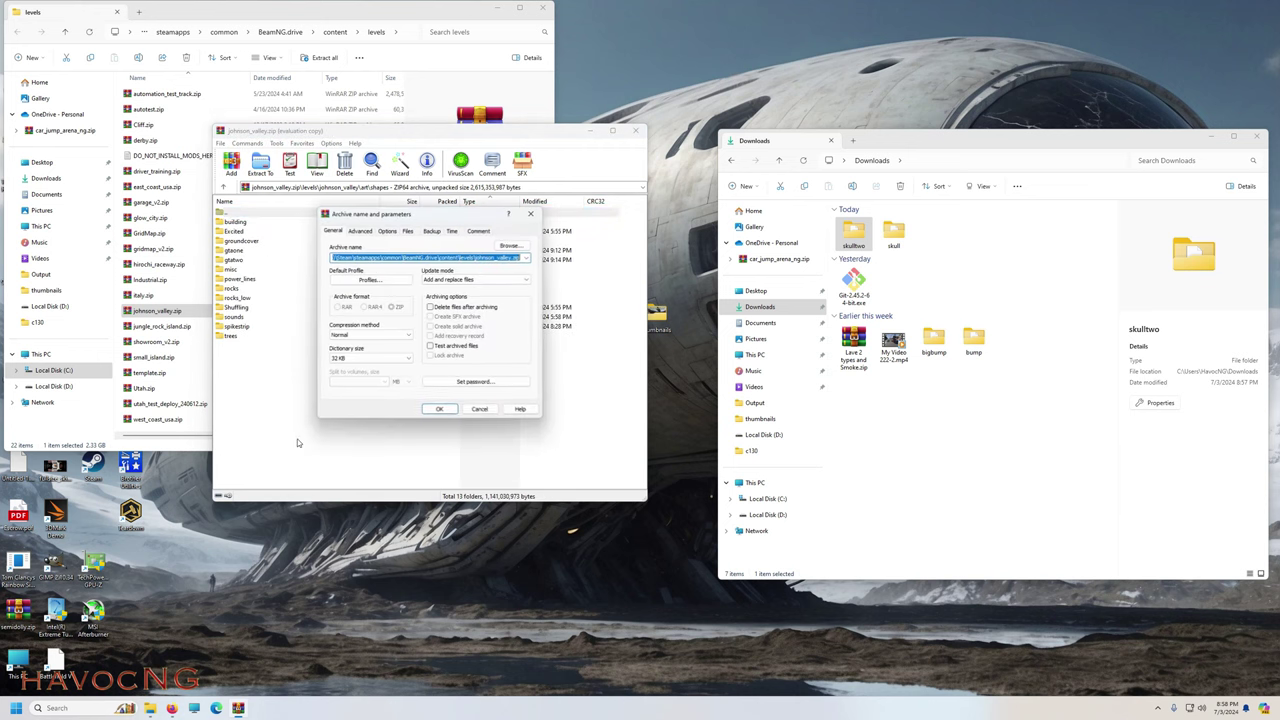
click(443, 412)
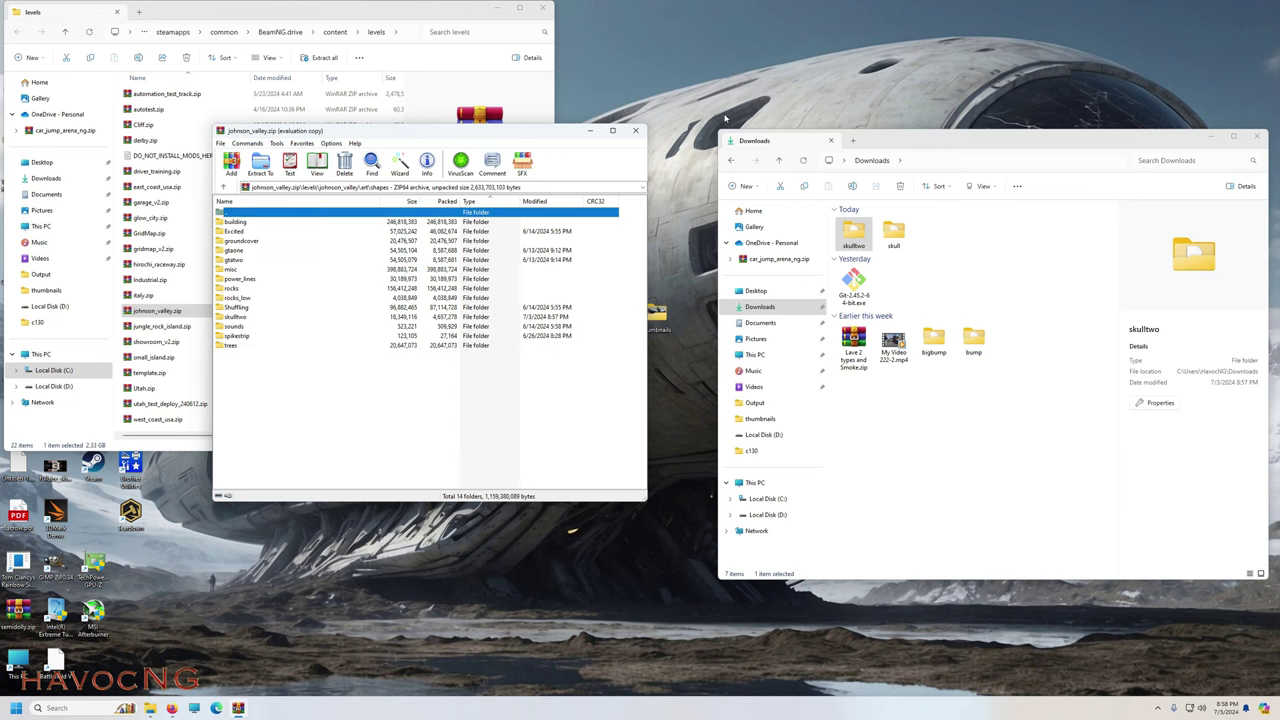
click(635, 130)
click(1256, 136)
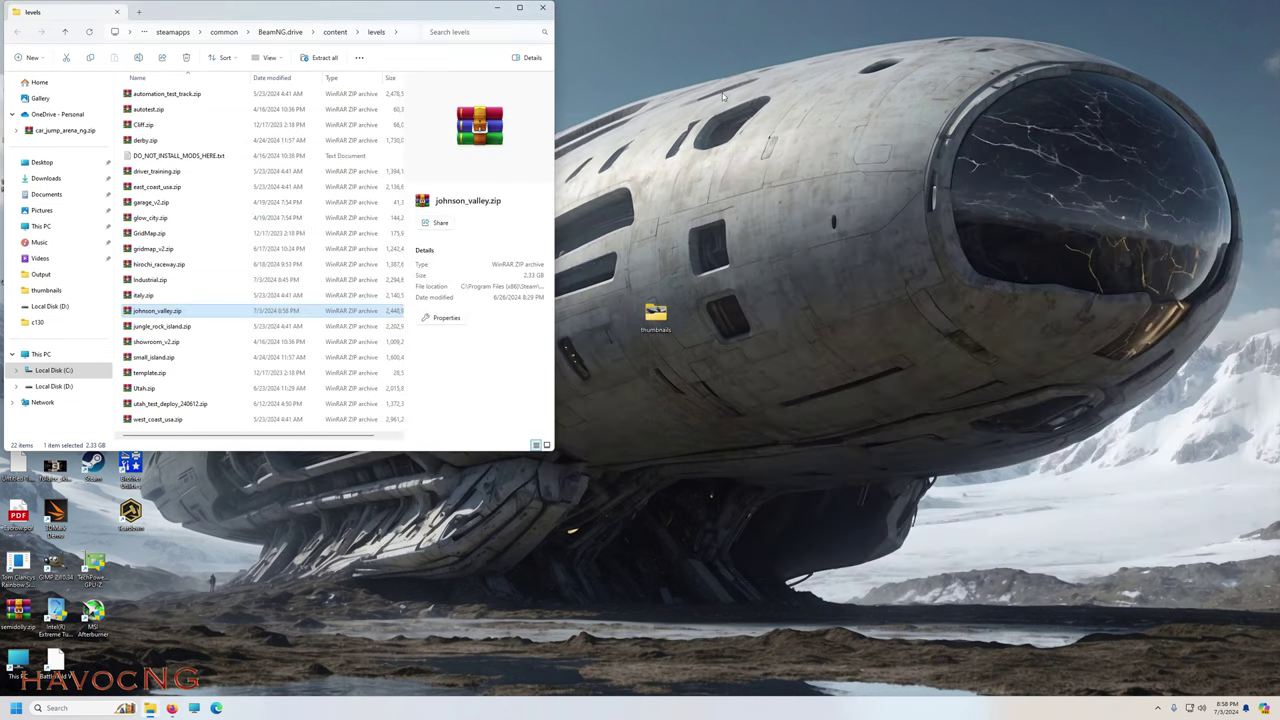
click(542, 8)
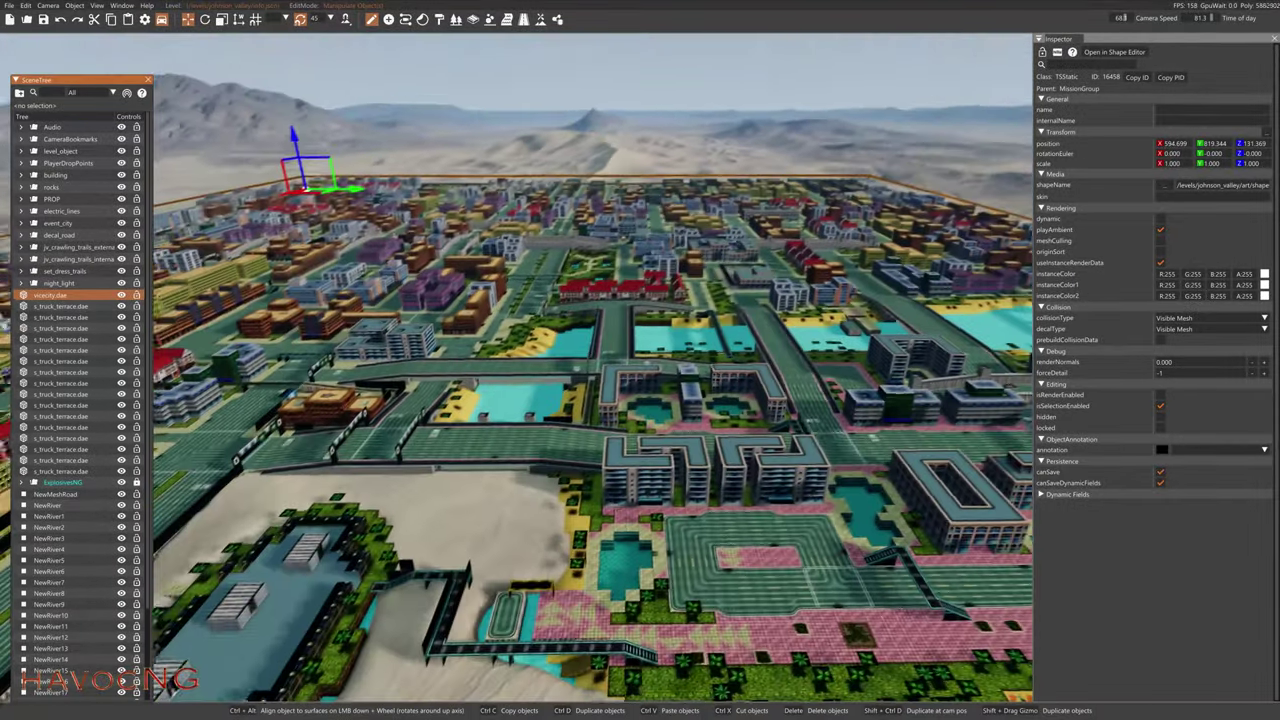
In the BeamNG.drive world editor, open the Asset Browser and show the skulltwo folder under johnson_valley/art/shapes.
key(d)
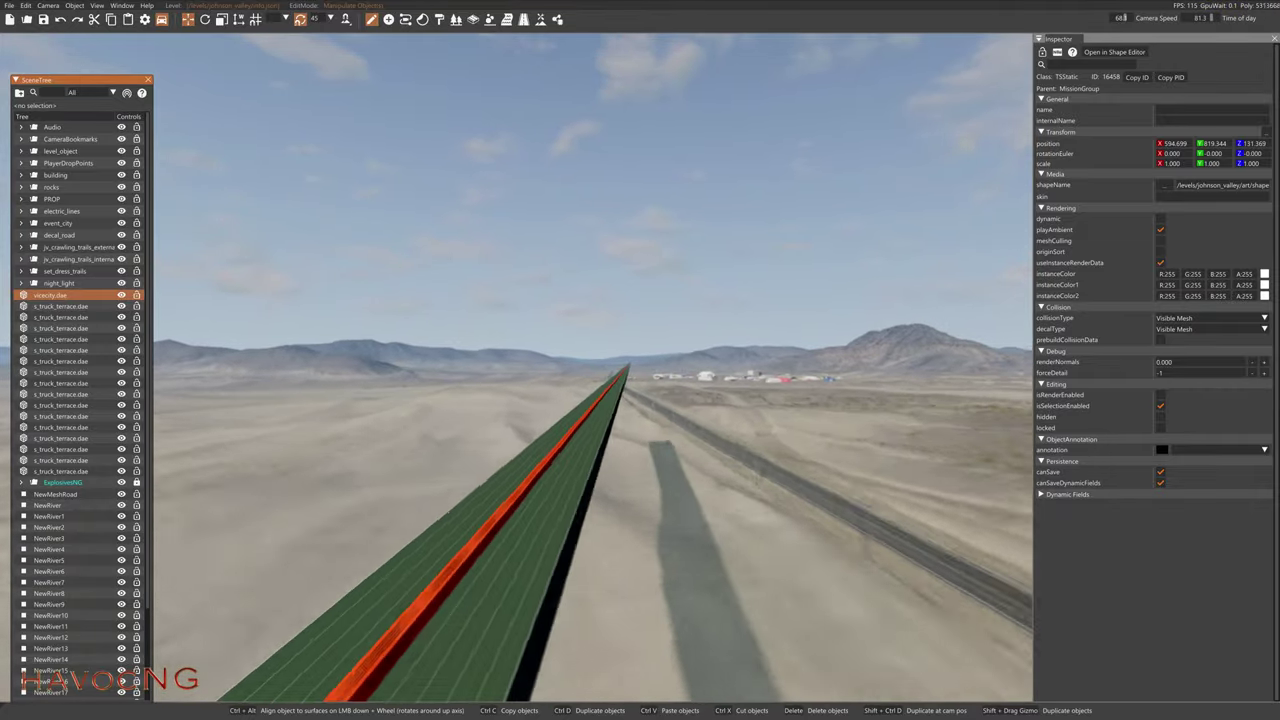
key(w)
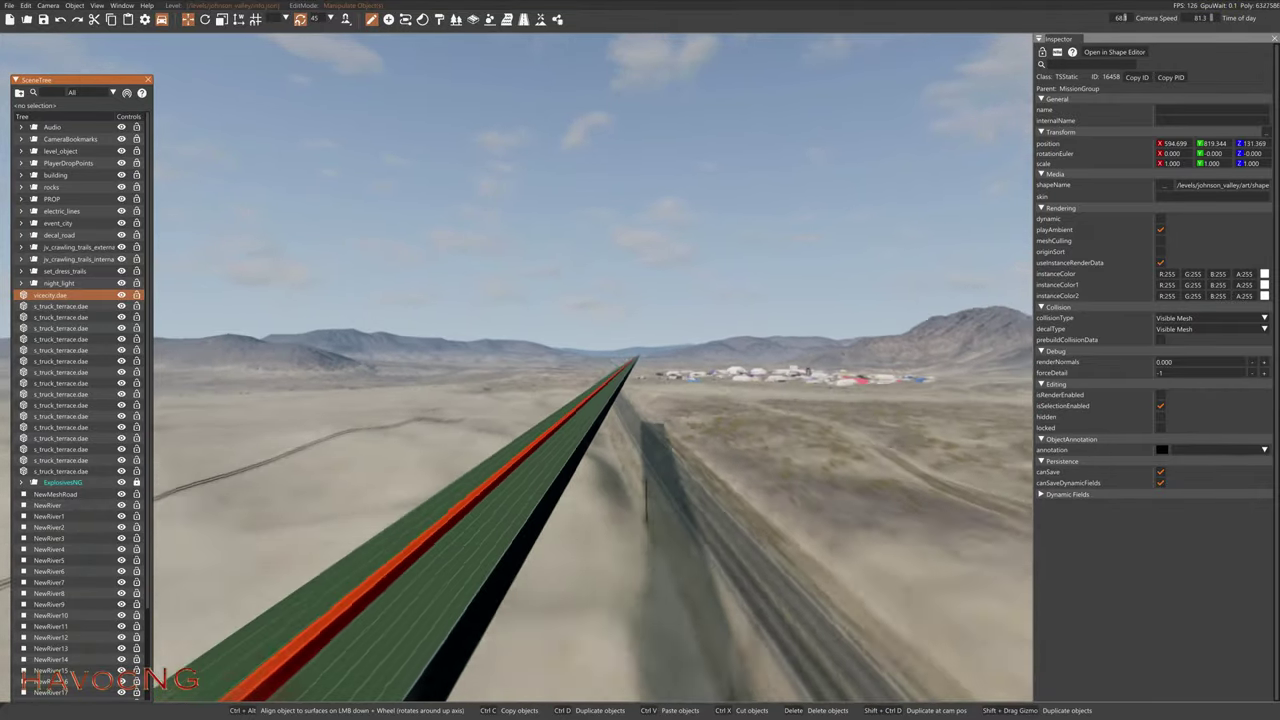
key(s)
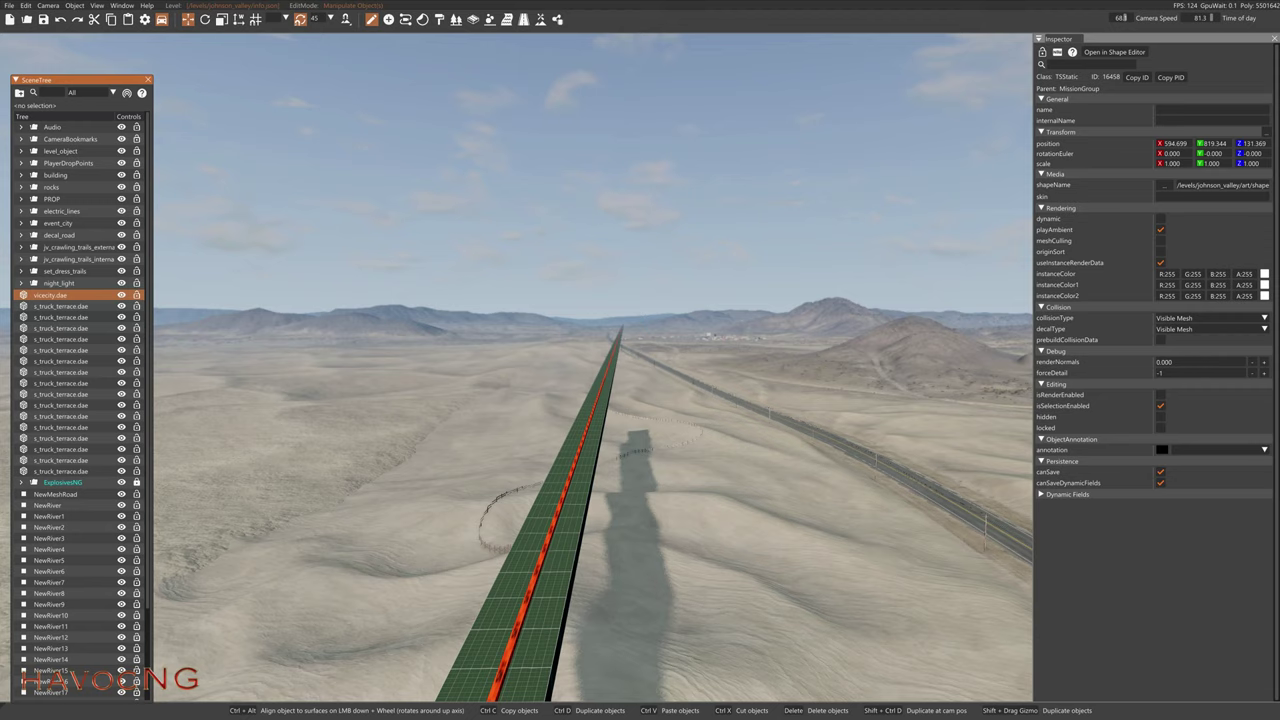
right_drag(640, 360, 810, 426)
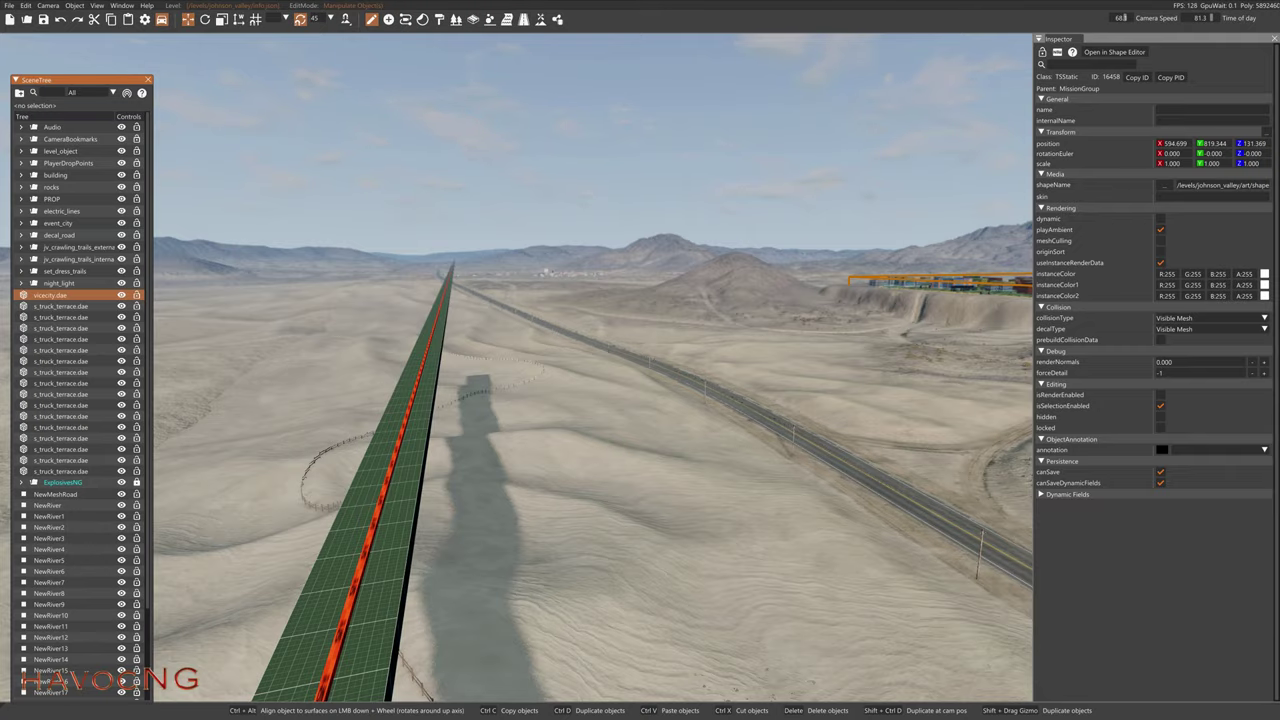
key(w)
right_drag(640, 360, 860, 340)
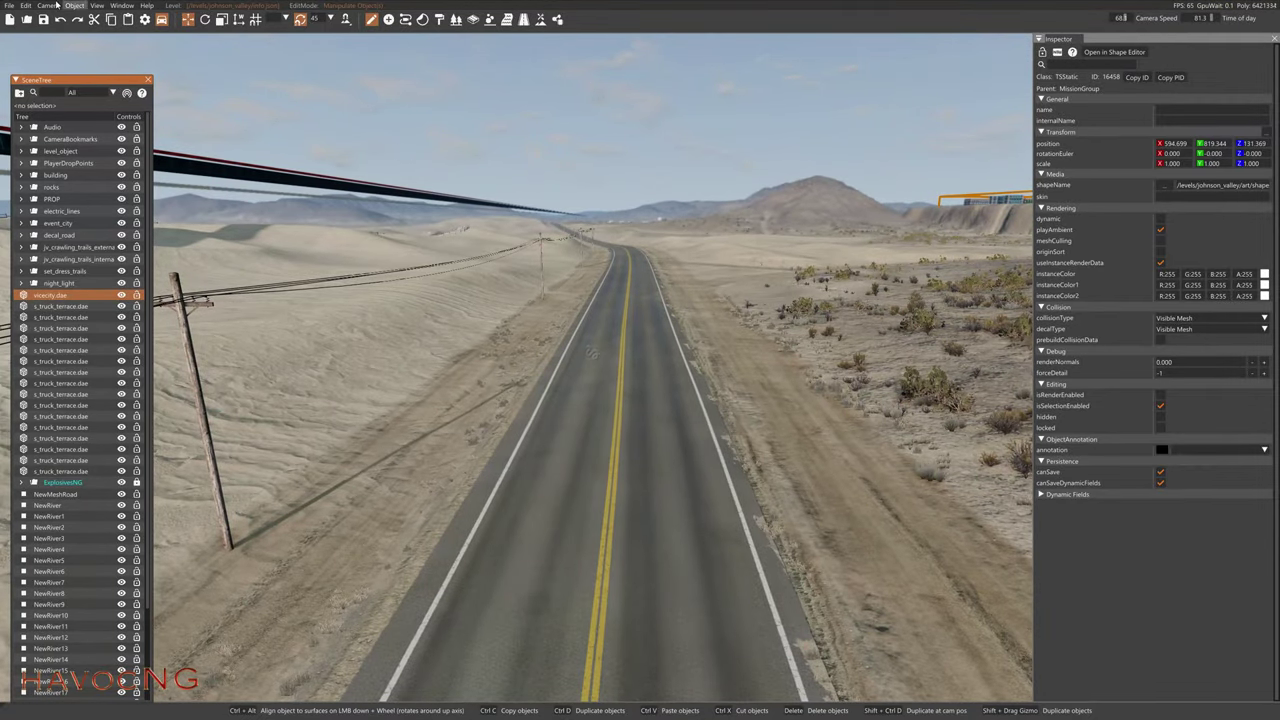
click(124, 7)
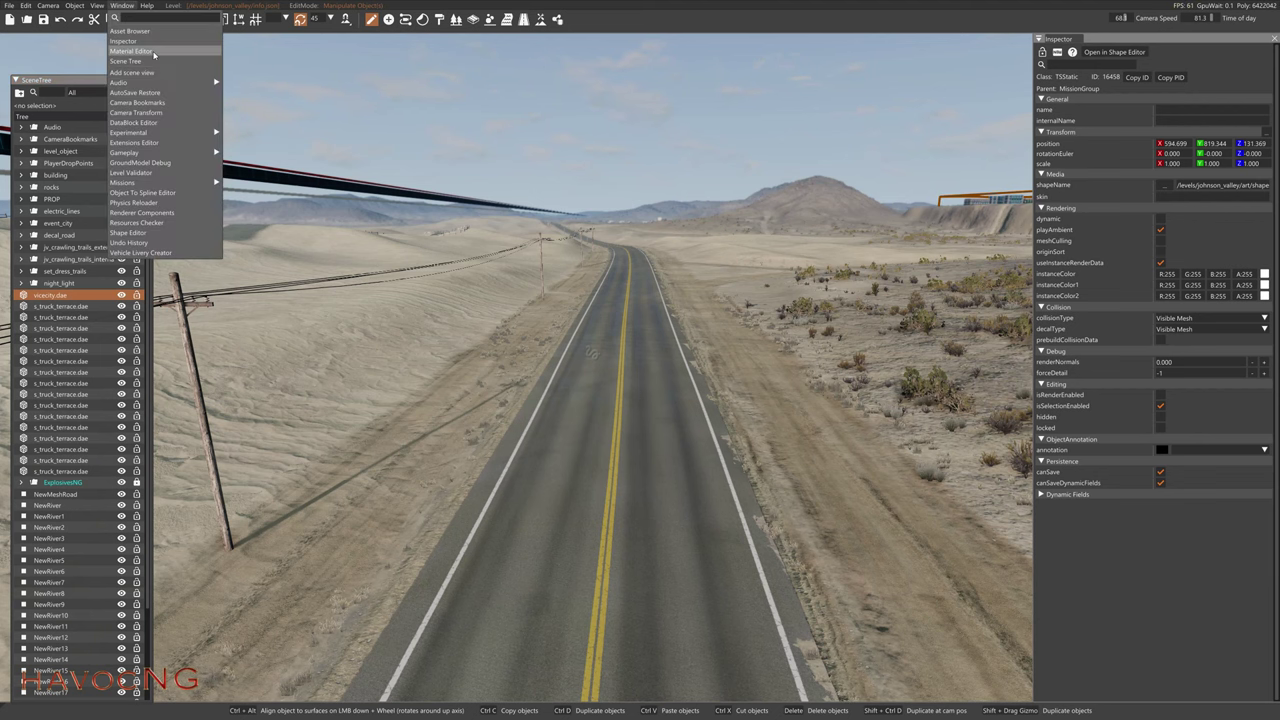
click(140, 33)
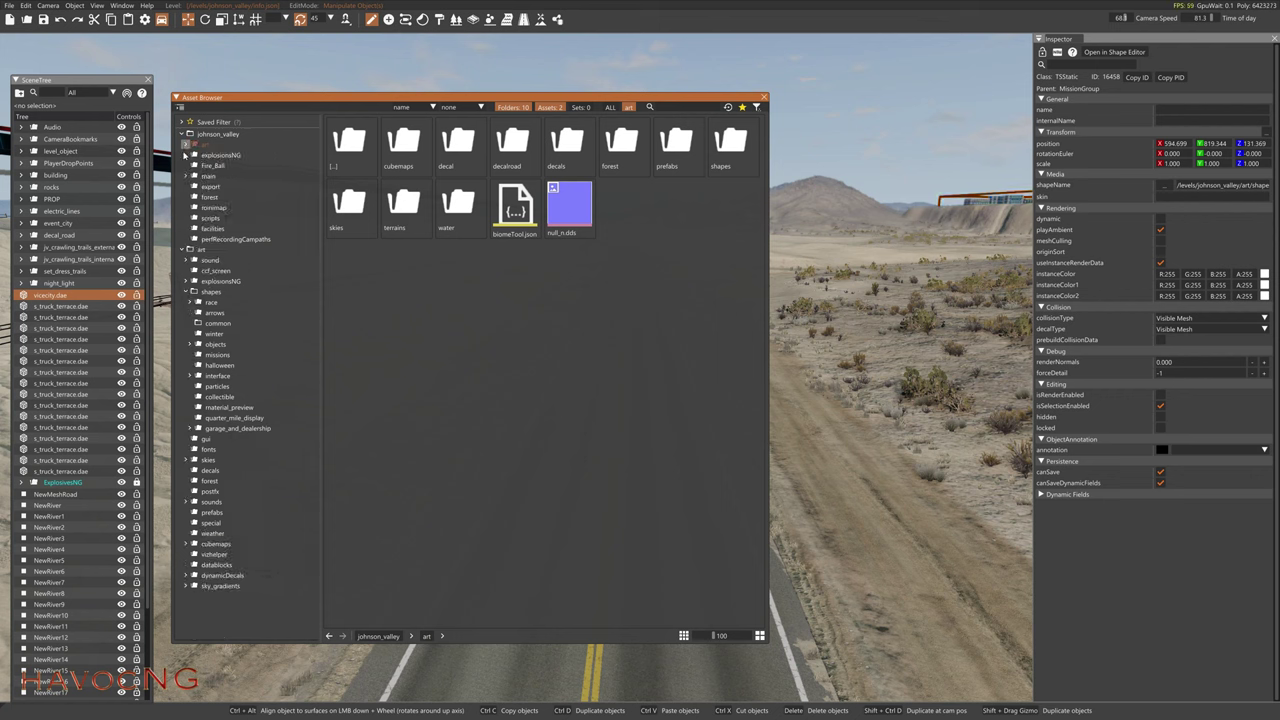
click(185, 145)
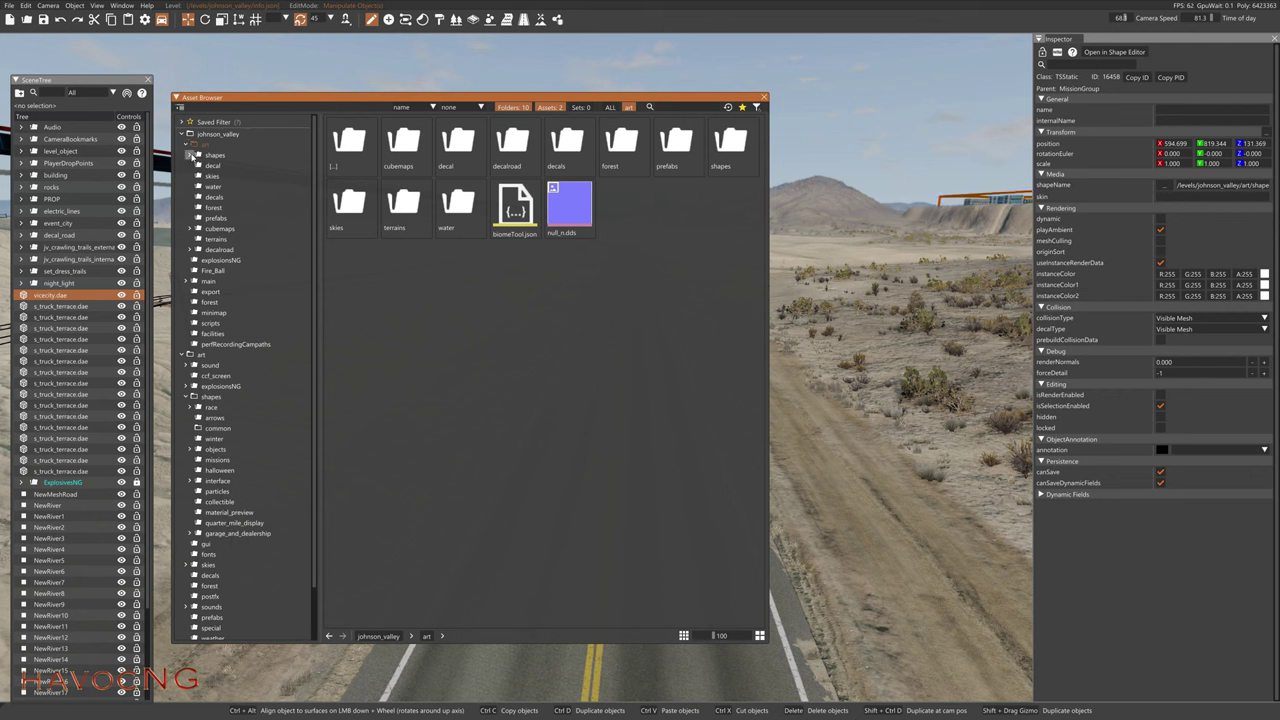
click(190, 156)
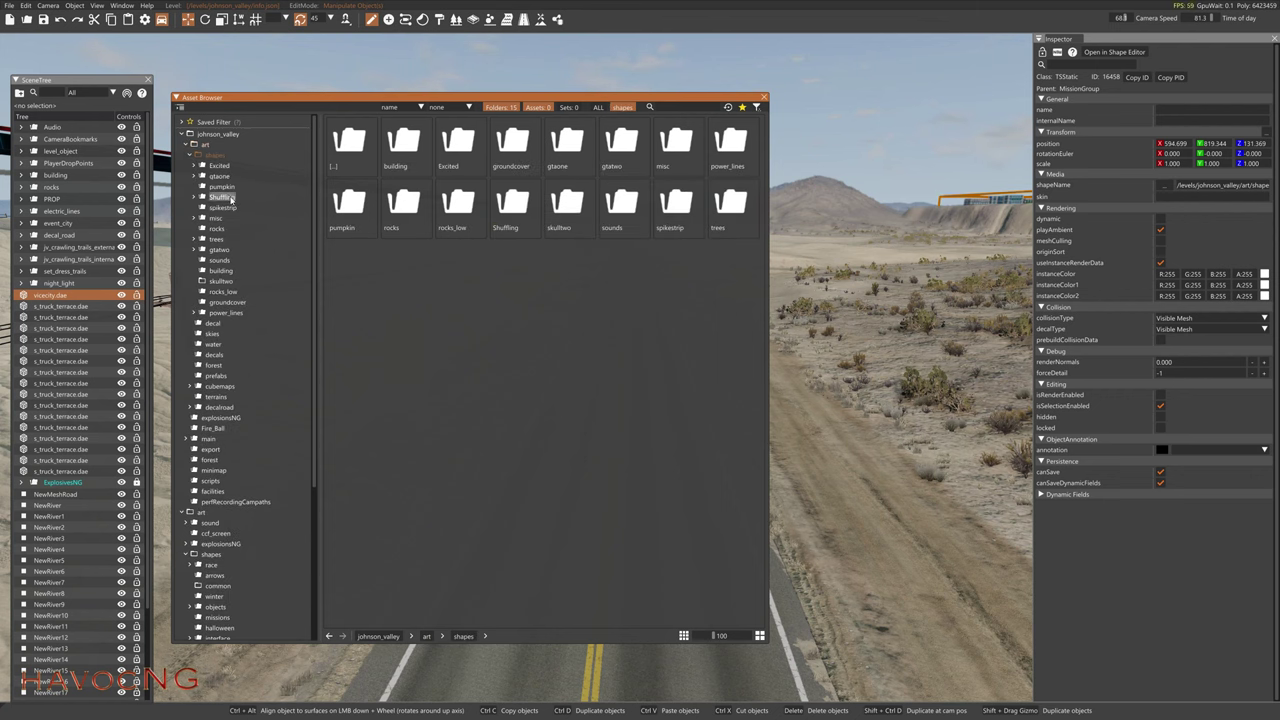
click(221, 283)
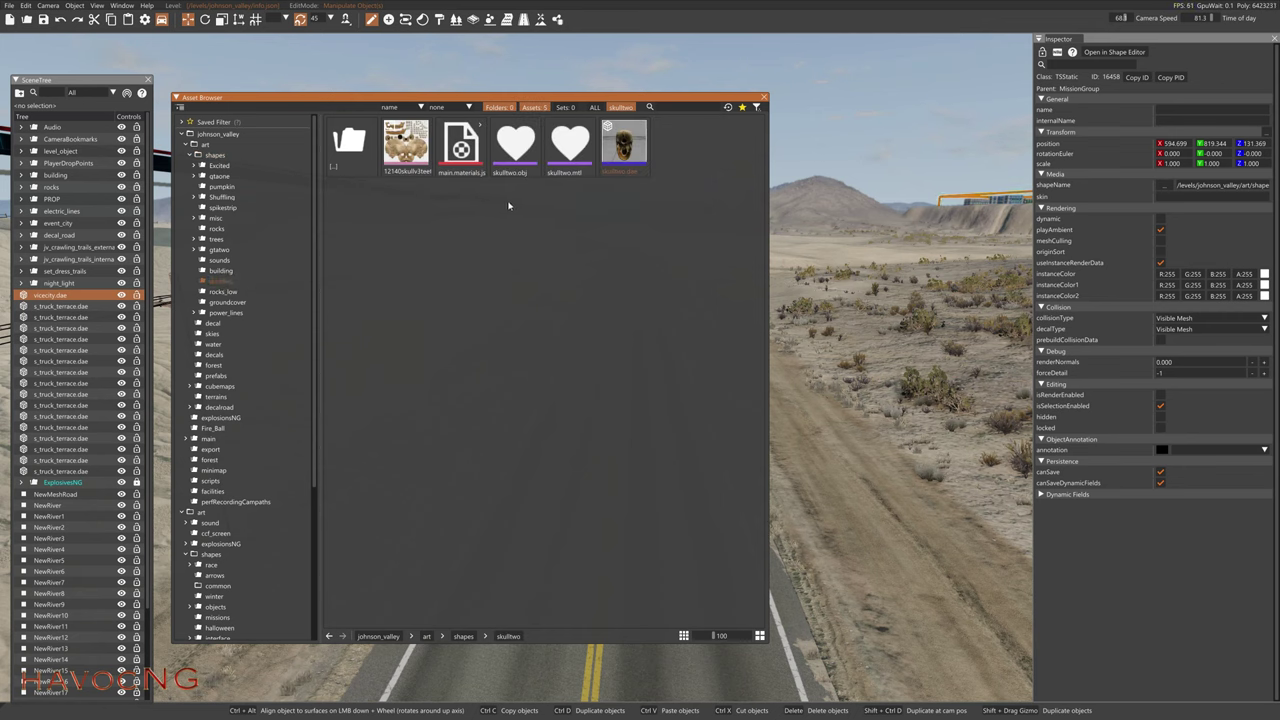
Place skulltwo.dae from the Asset Browser onto the road beside the yellow centre line and collapse the browser.
mouse_move(880, 371)
right_down()
mouse_move(864, 400)
mouse_move(848, 340)
mouse_move(832, 385)
mouse_move(815, 365)
mouse_move(880, 372)
right_up()
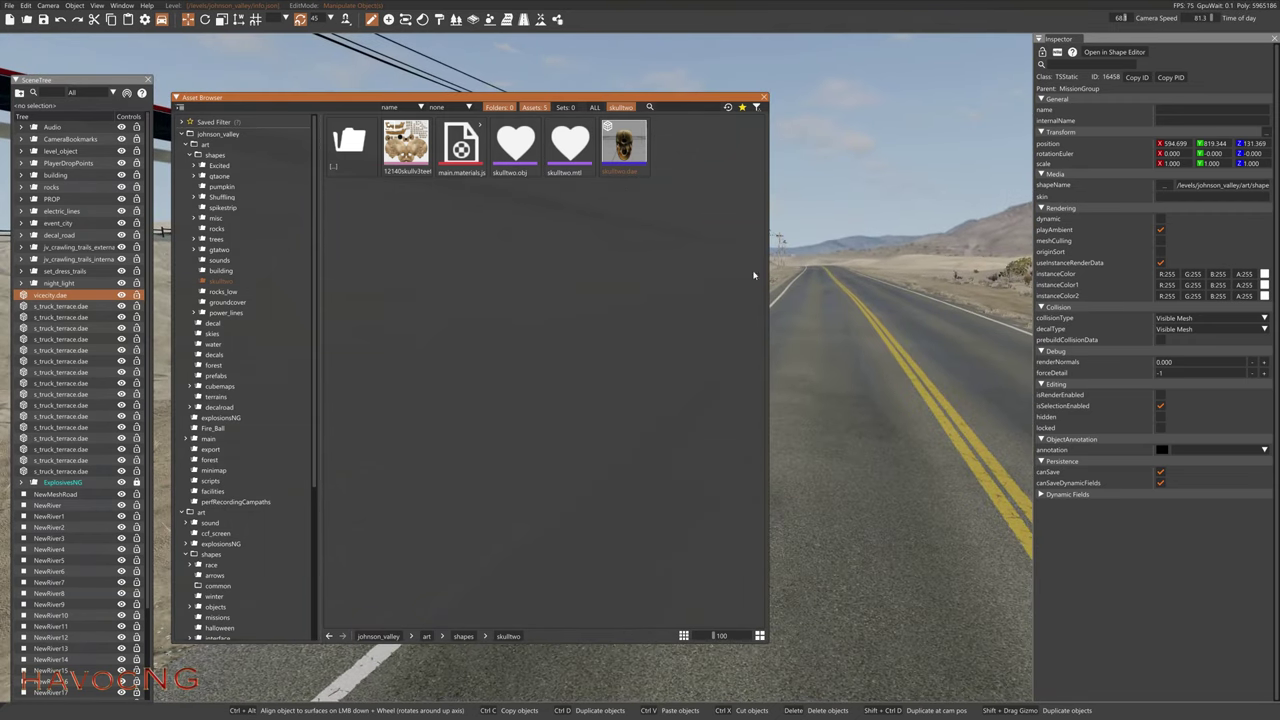
drag(624, 143, 872, 405)
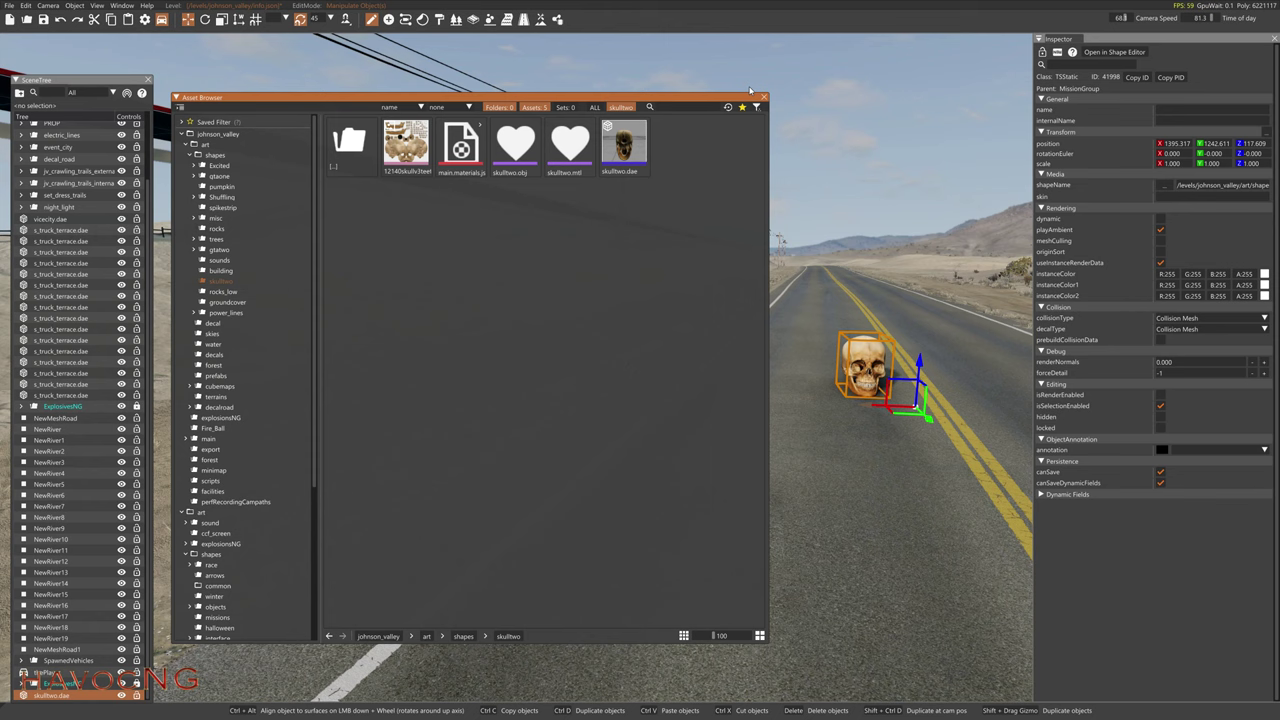
click(178, 100)
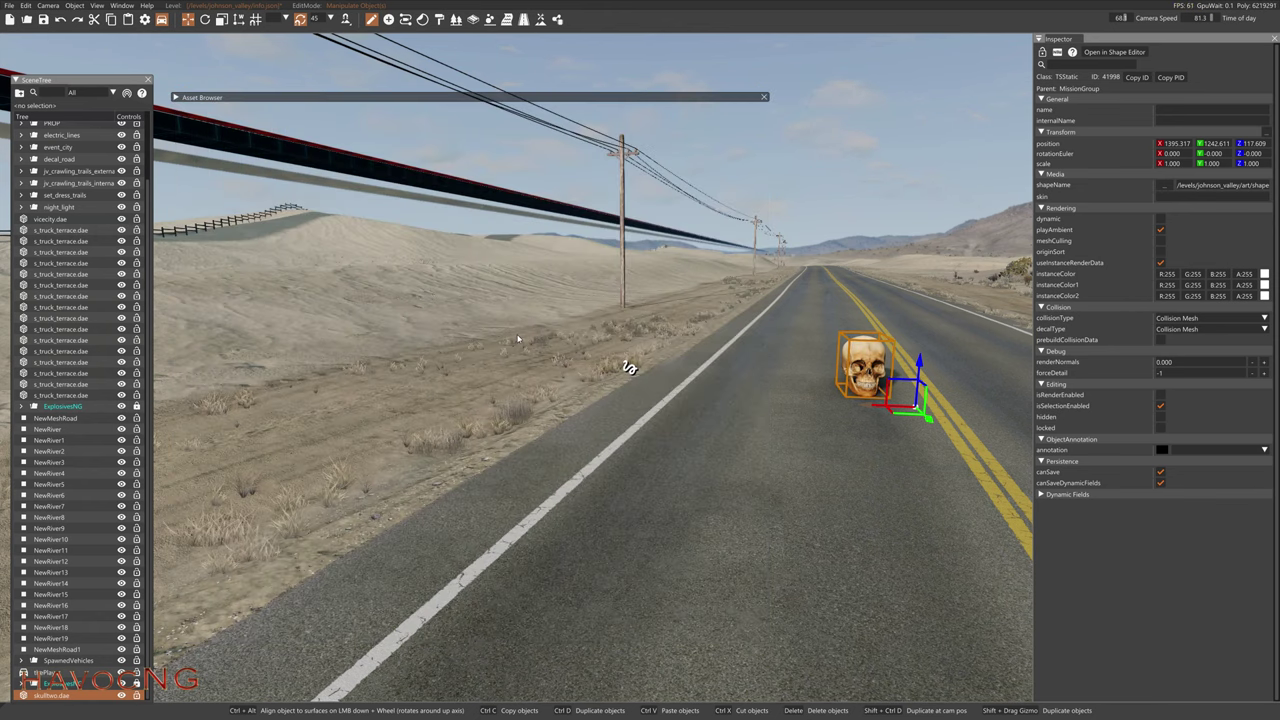
Set the placed skull's scale to 4 on the X, Y and Z axes and exit the world editor.
key(w)
right_drag(827, 218, 827, 218)
key(s)
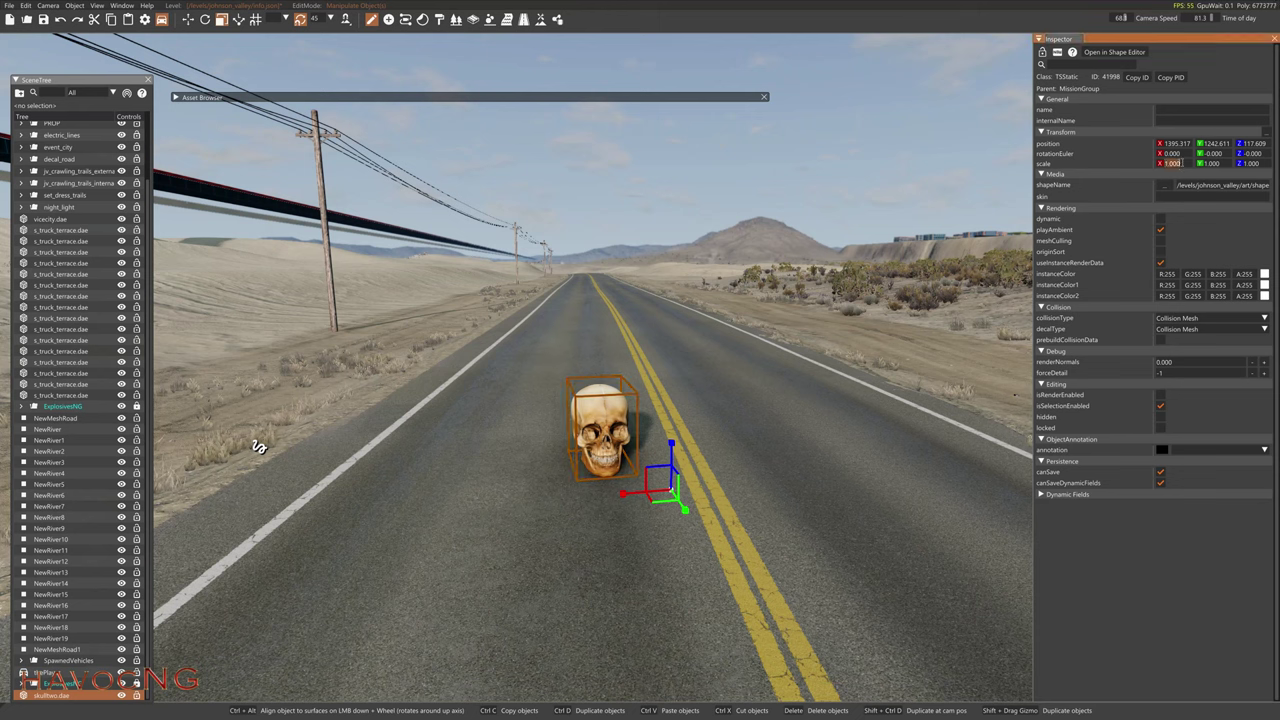
double_click(1175, 163)
text(4)
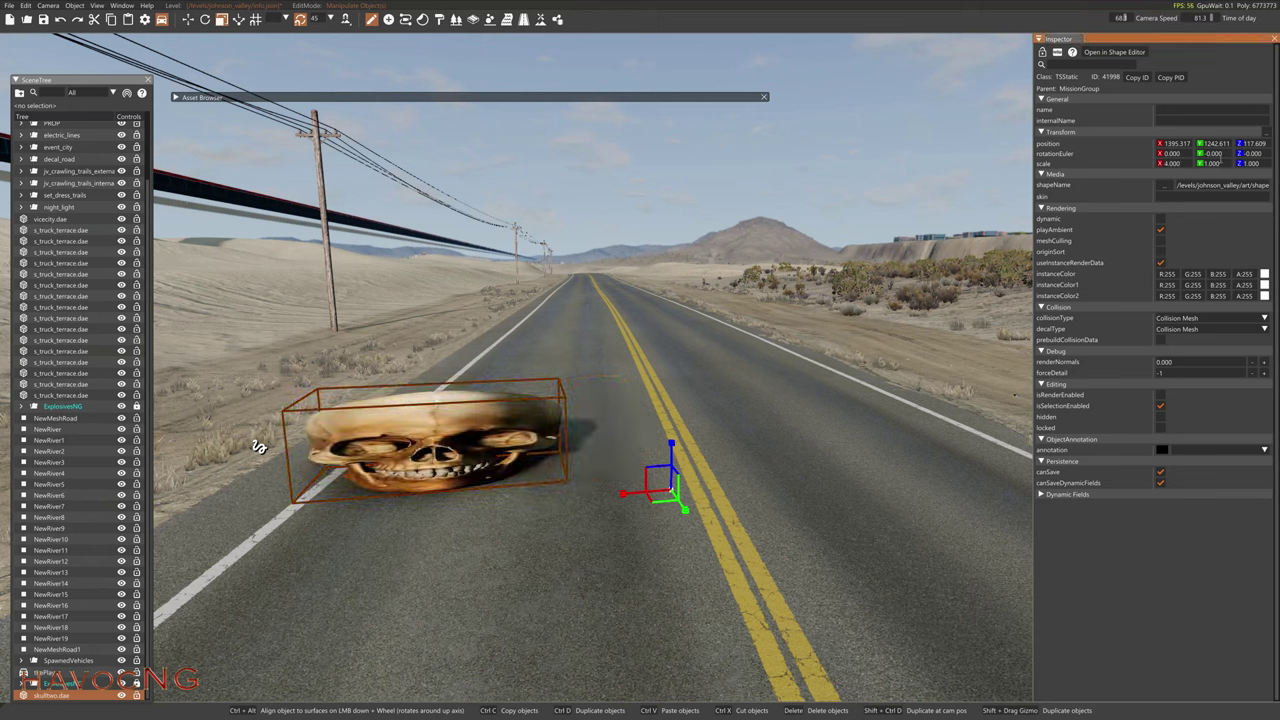
double_click(1218, 164)
text(4)
key(Return)
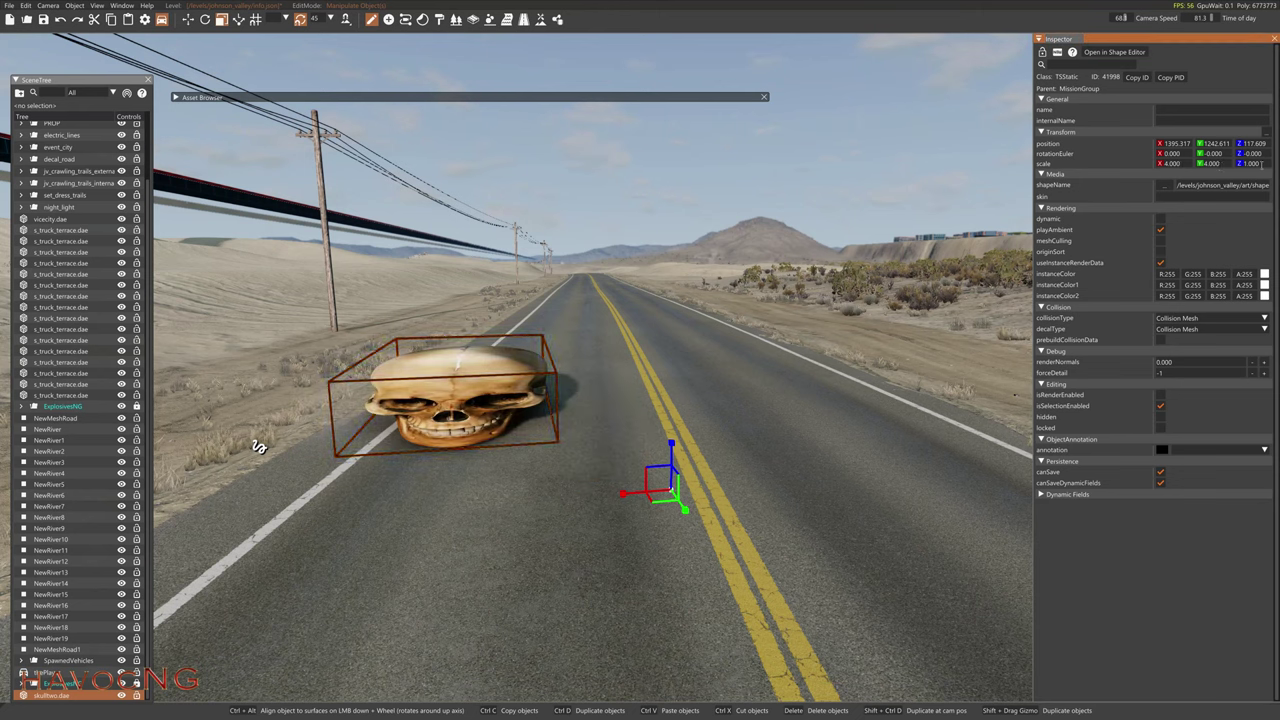
double_click(1250, 164)
text(4)
key(Return)
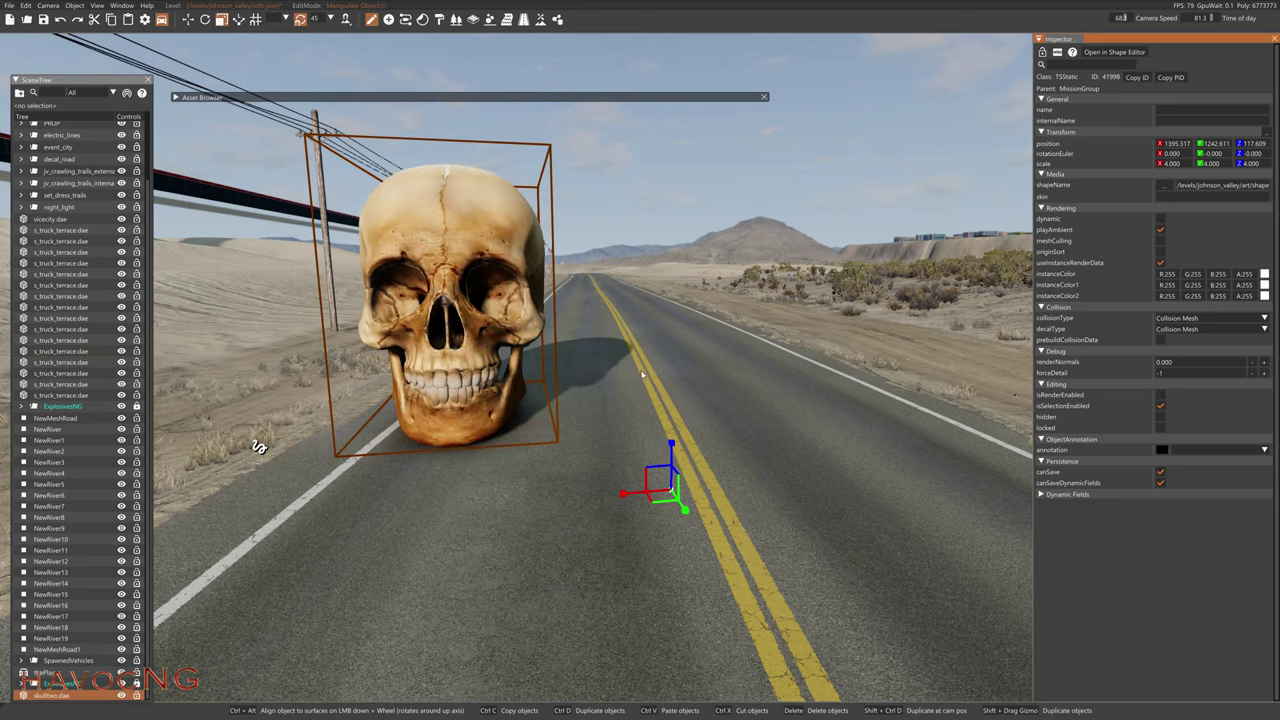
key(f)
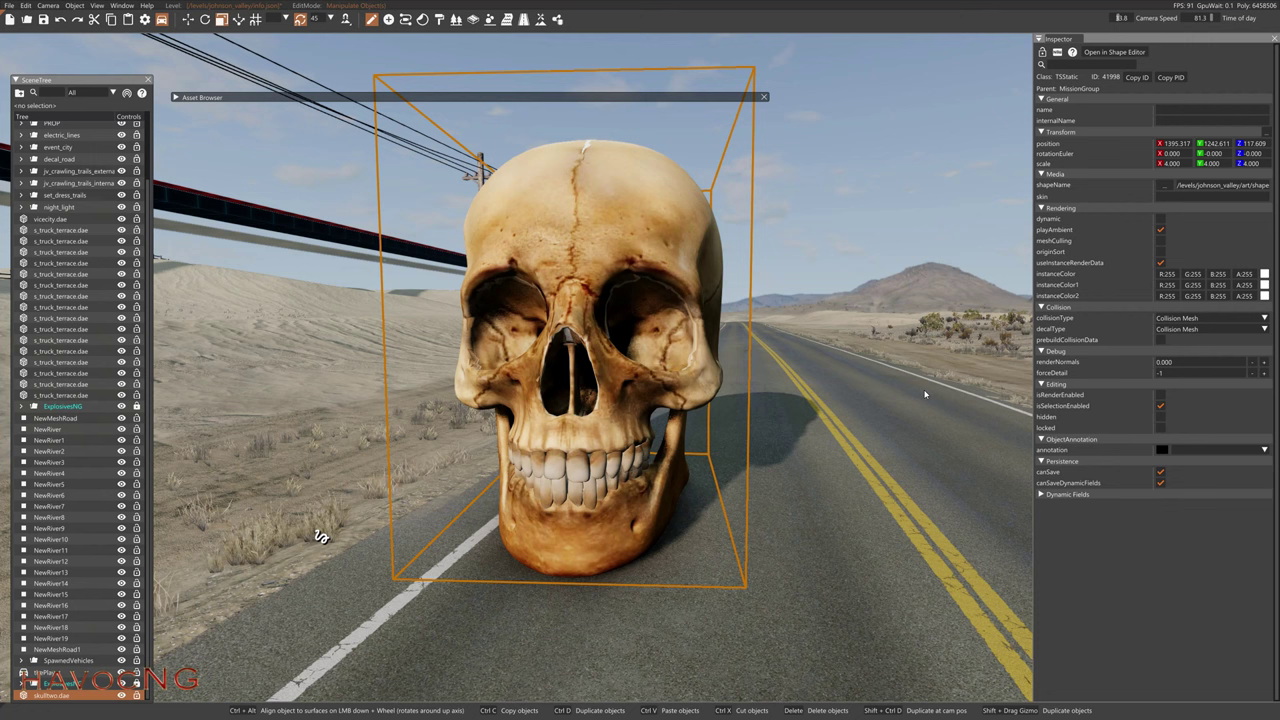
key(F11)
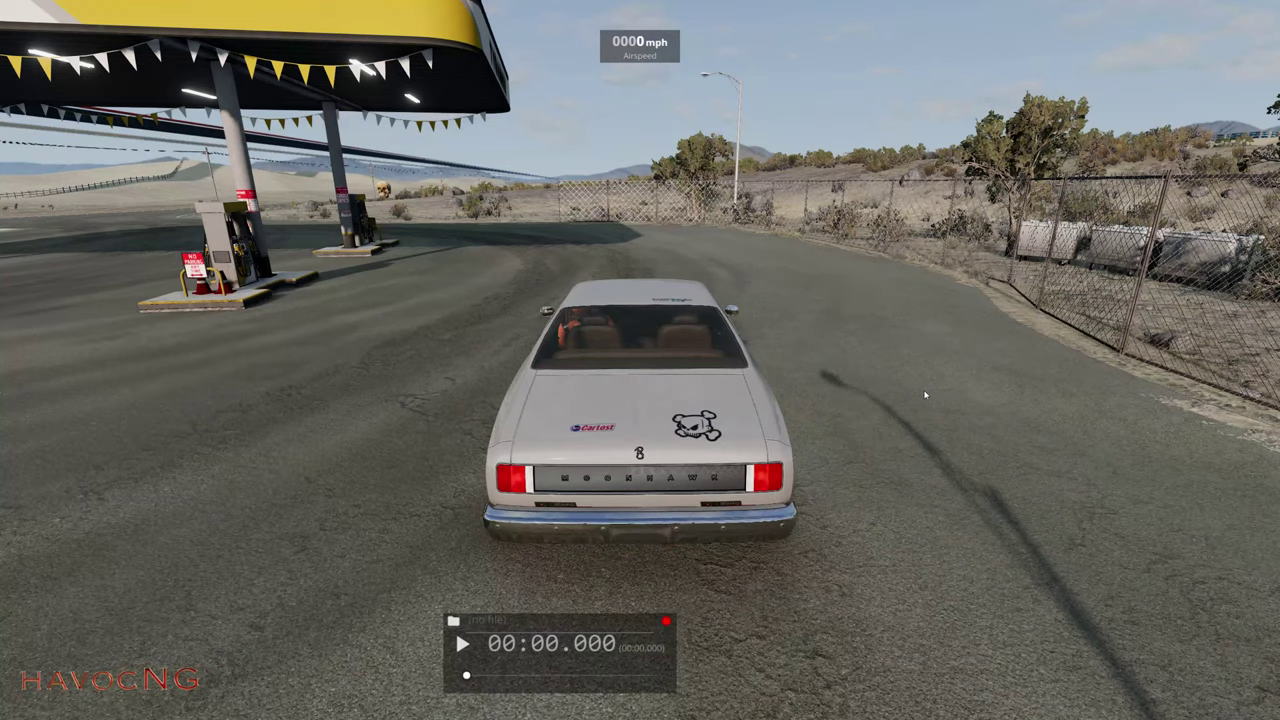
Relocate the car onto the road in front of the skull and drive it at the skull to test collision.
key(shift+c)
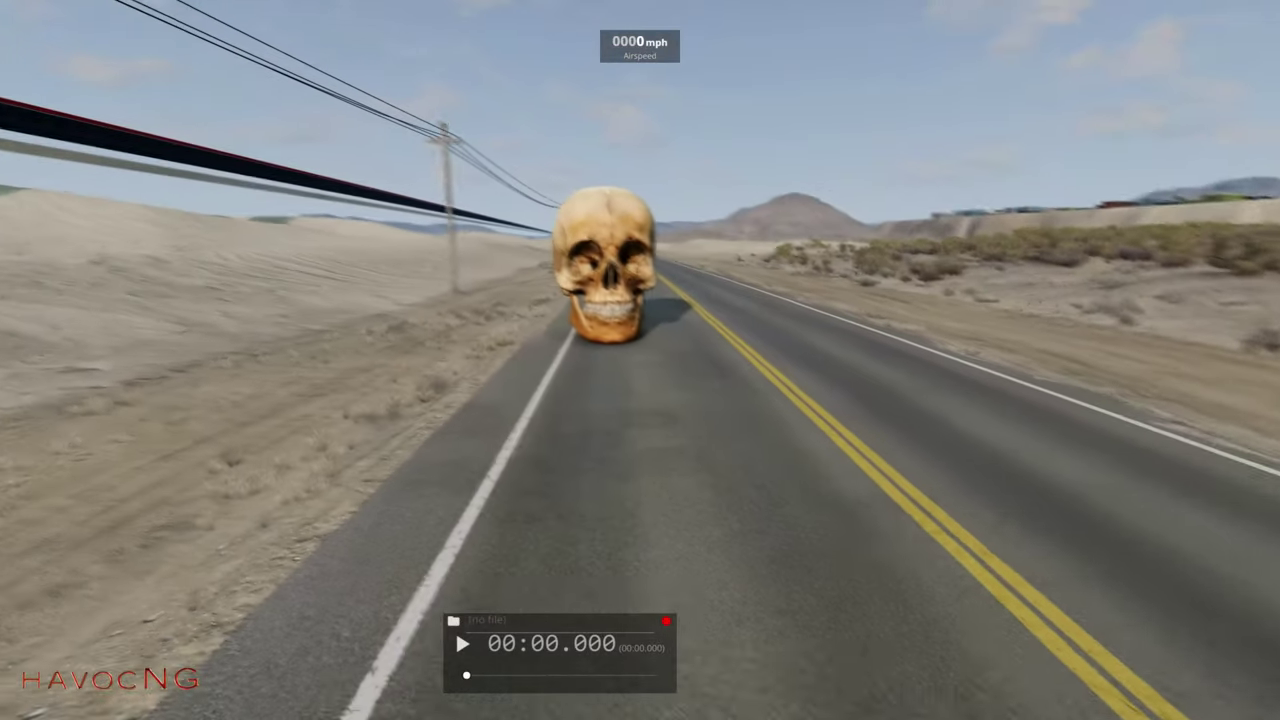
key(F7)
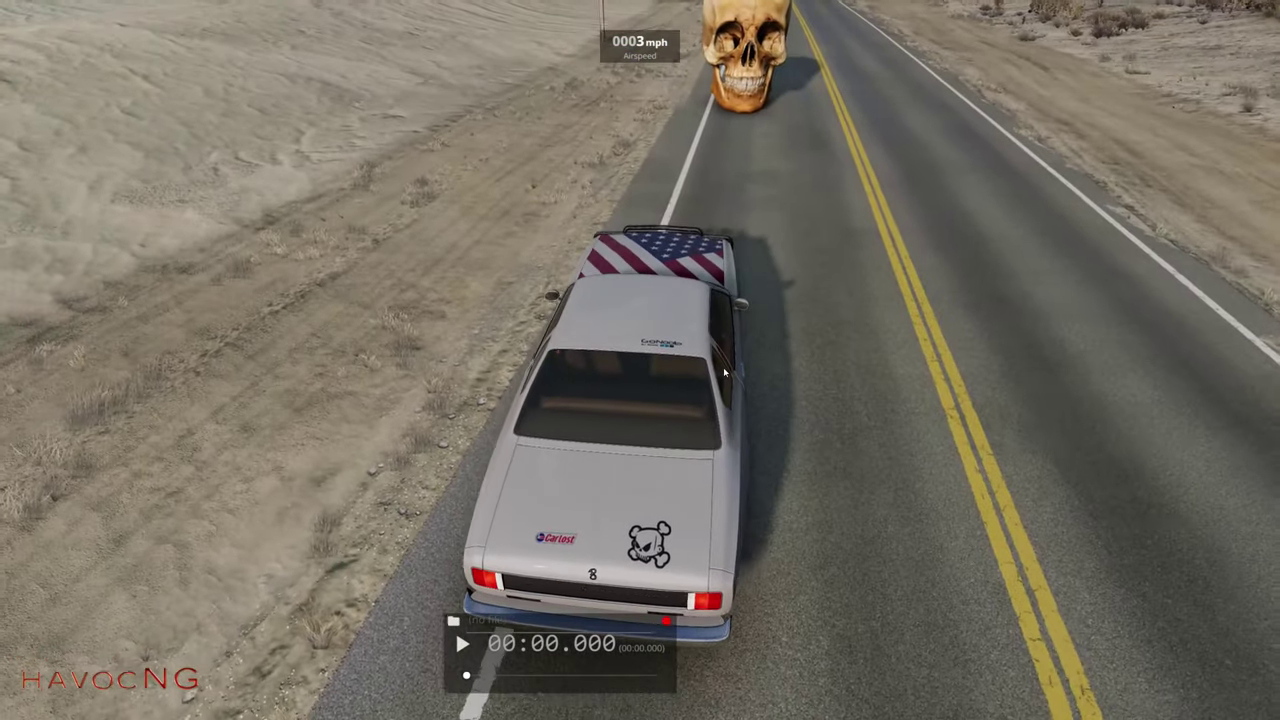
key(ctrl)
key(Up)
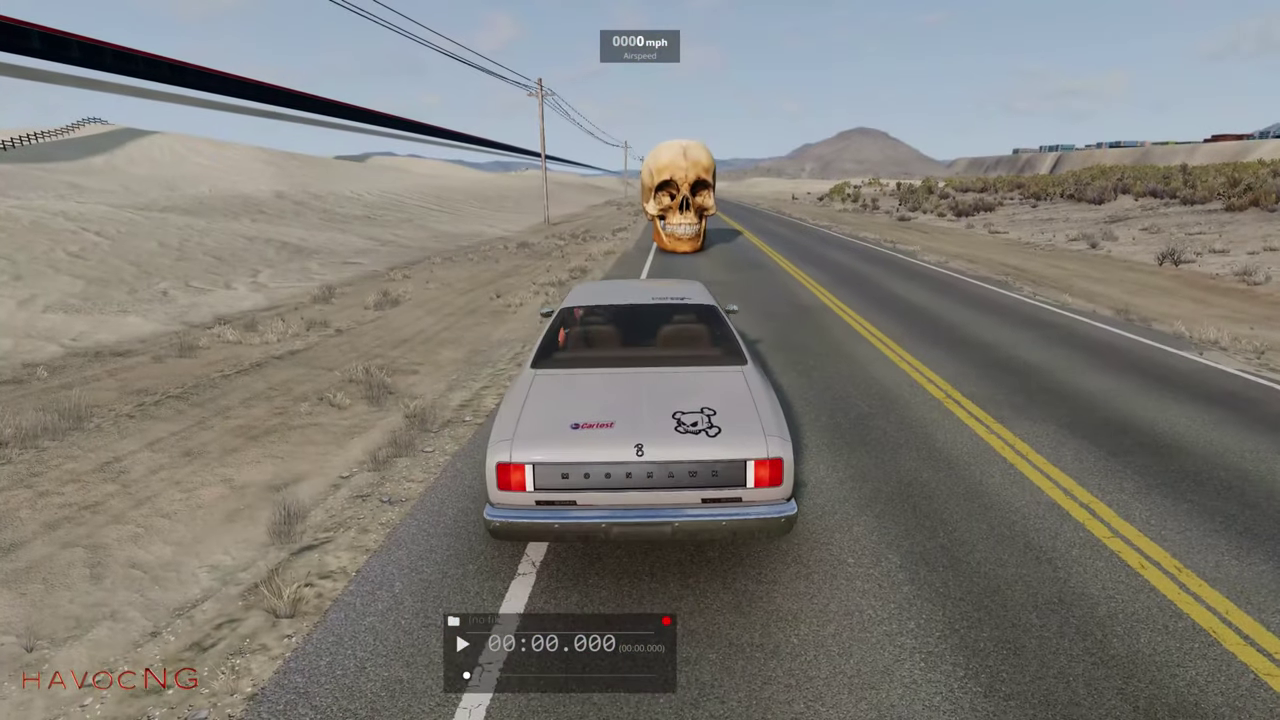
Reopen the world editor and set the skull's collisionType and decalType to Visible Mesh.
key(F11)
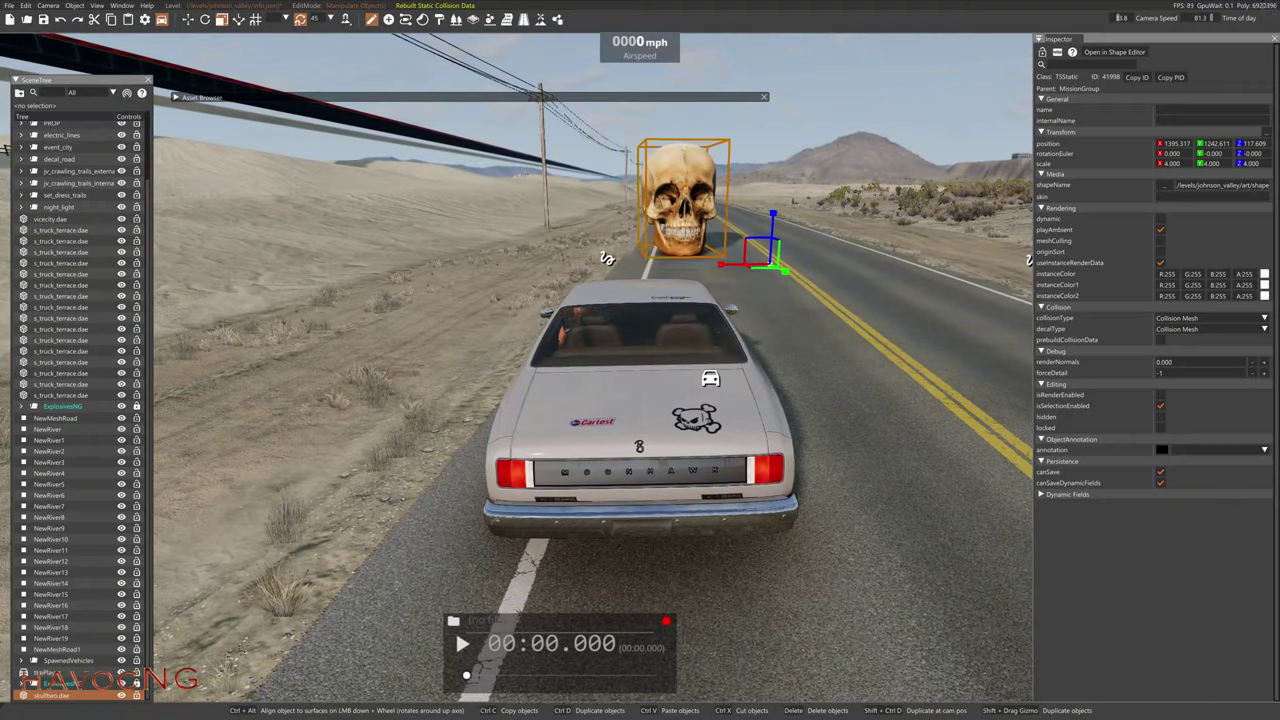
click(1200, 318)
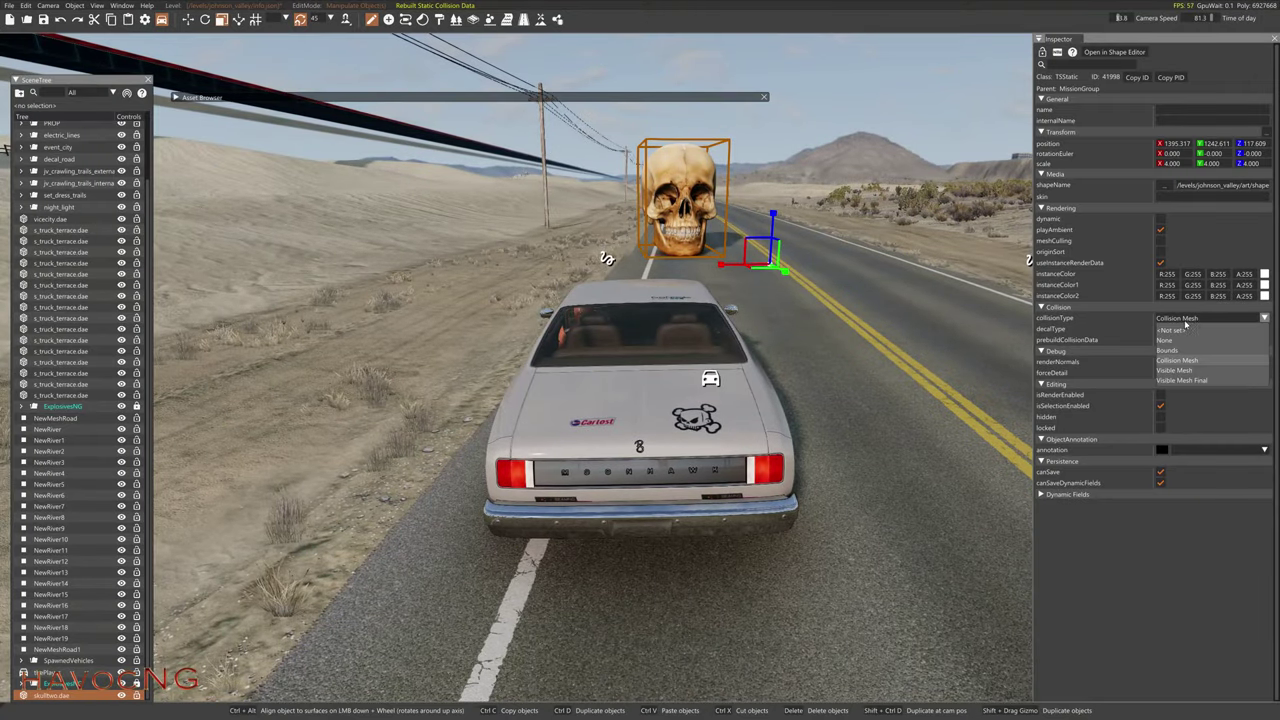
click(1185, 362)
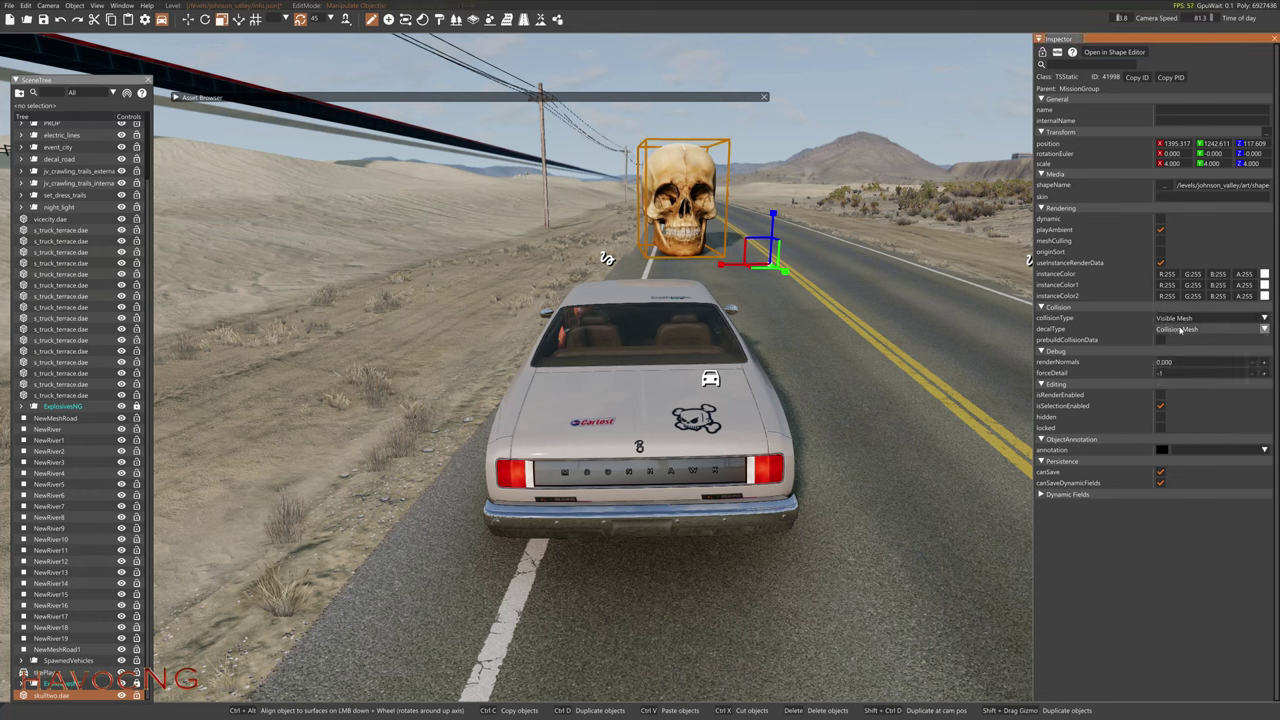
click(1183, 330)
click(1190, 373)
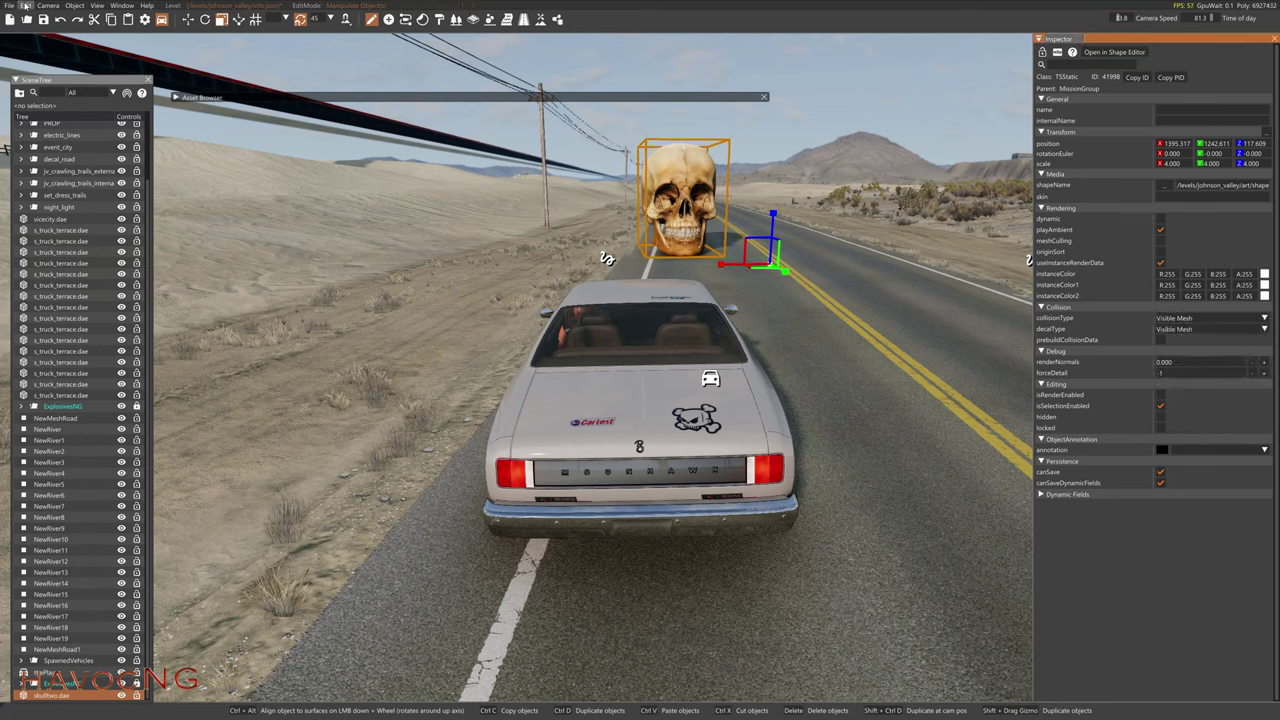
Rebuild the map's collision data and exit the world editor.
click(25, 5)
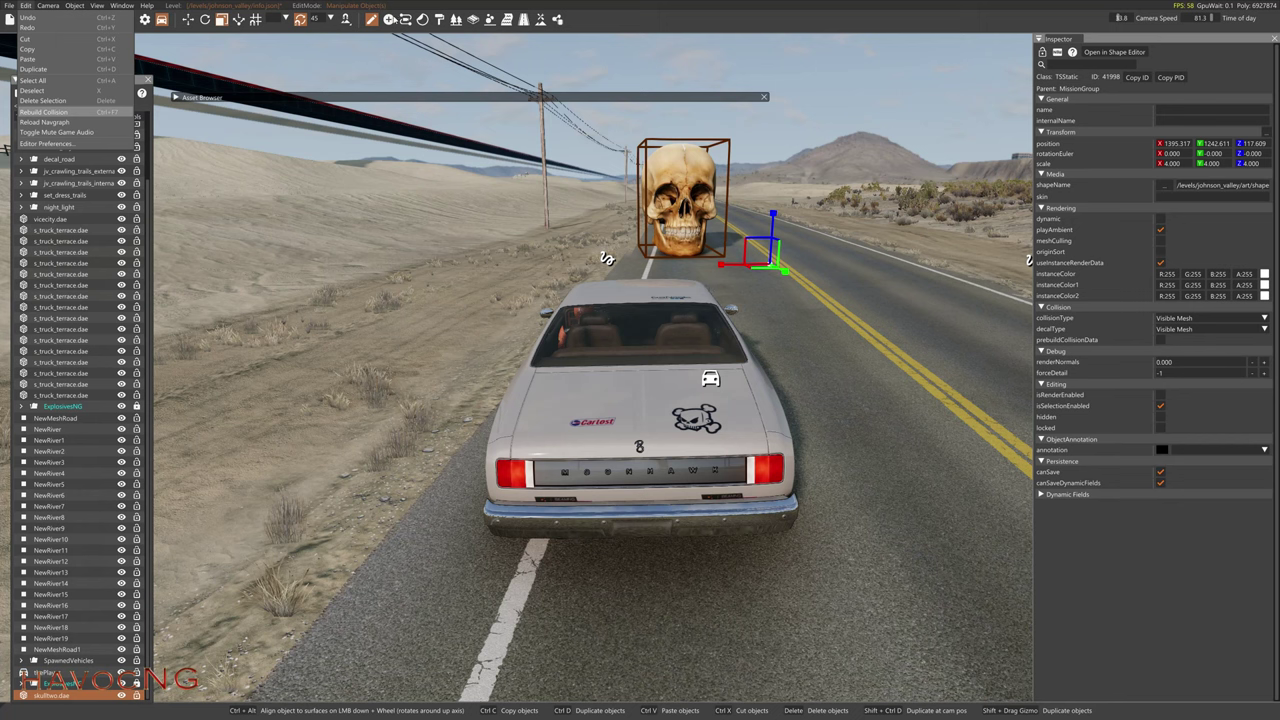
click(286, 124)
key(F11)
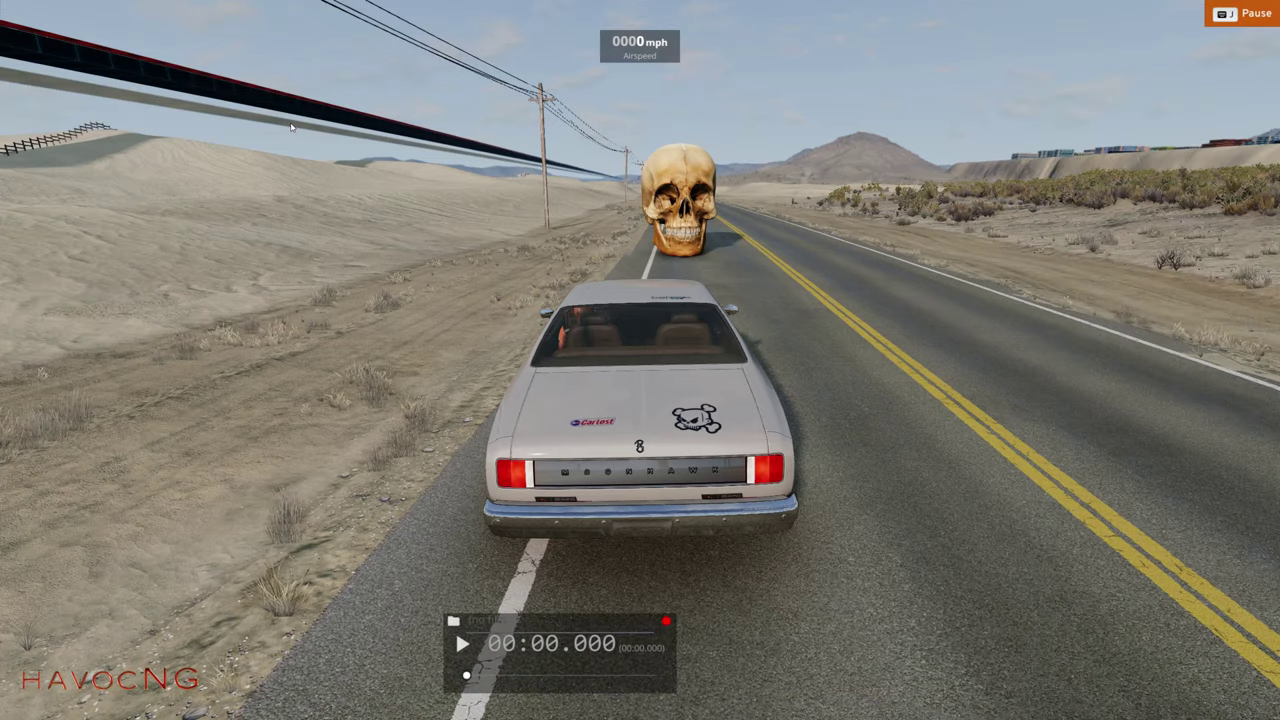
Drive the car into the skull to test its collision from a side view, and leave the game.
key(Up)
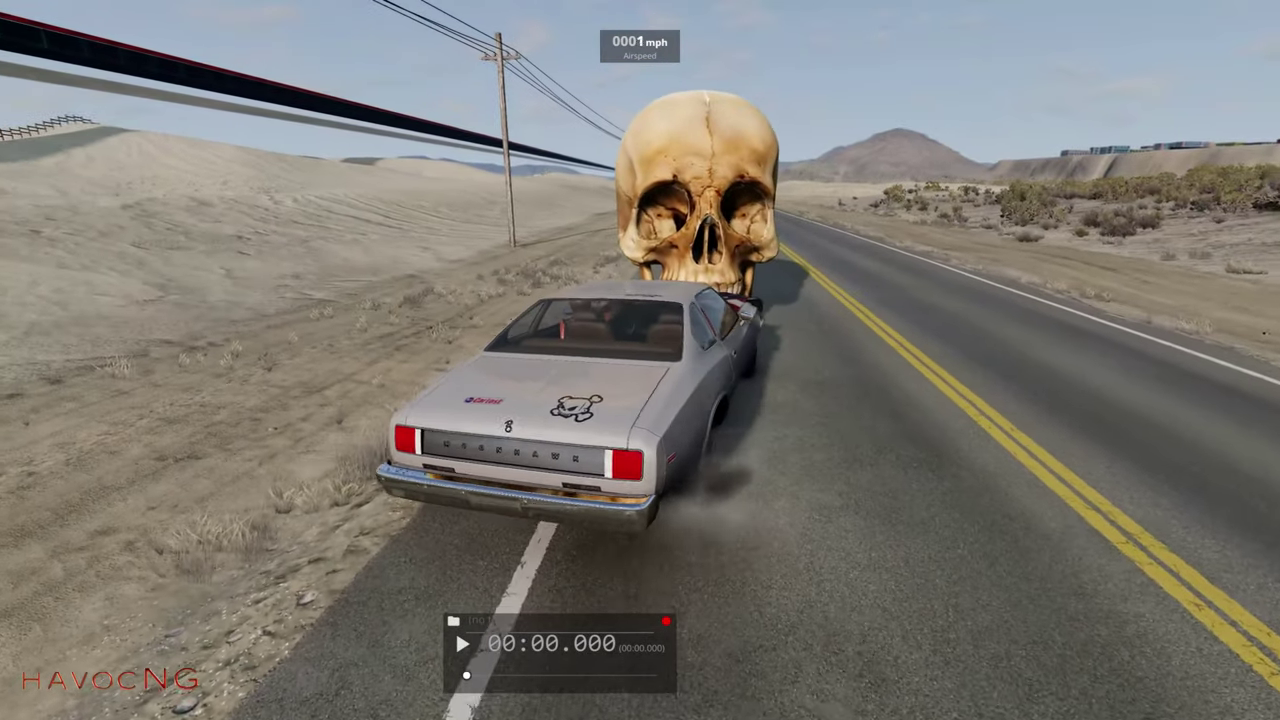
key(KP_6)
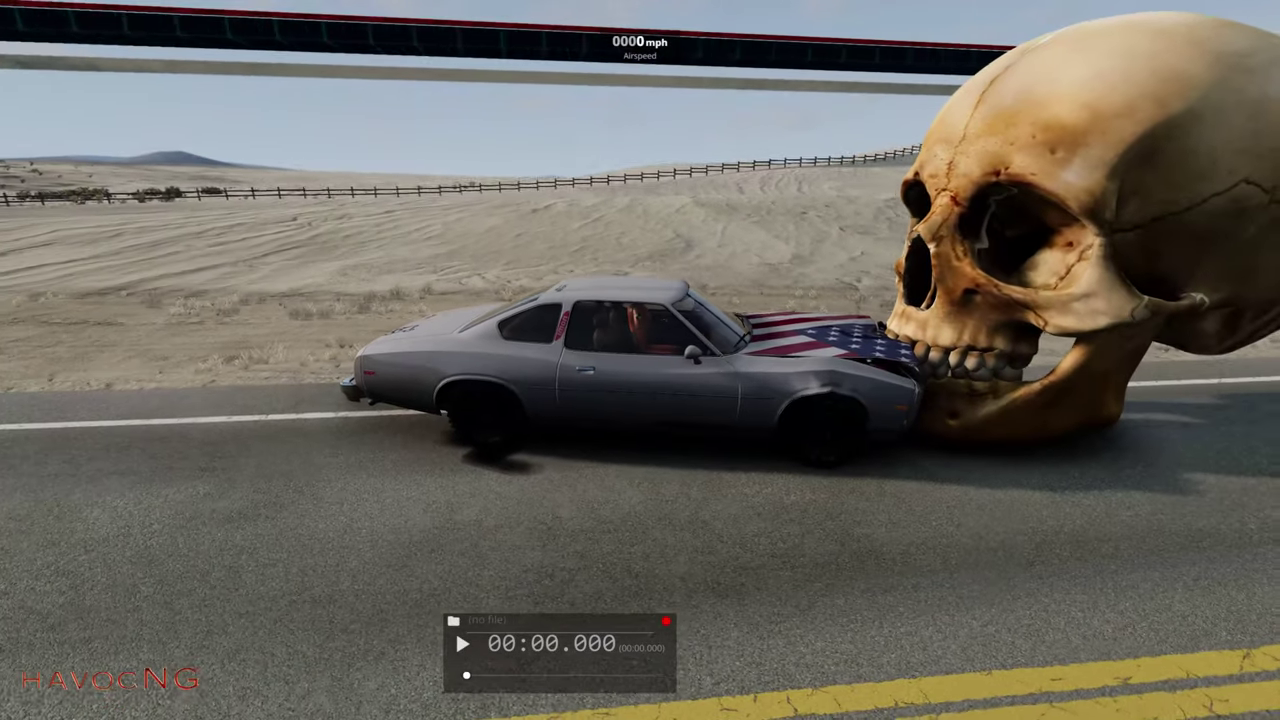
key(e)
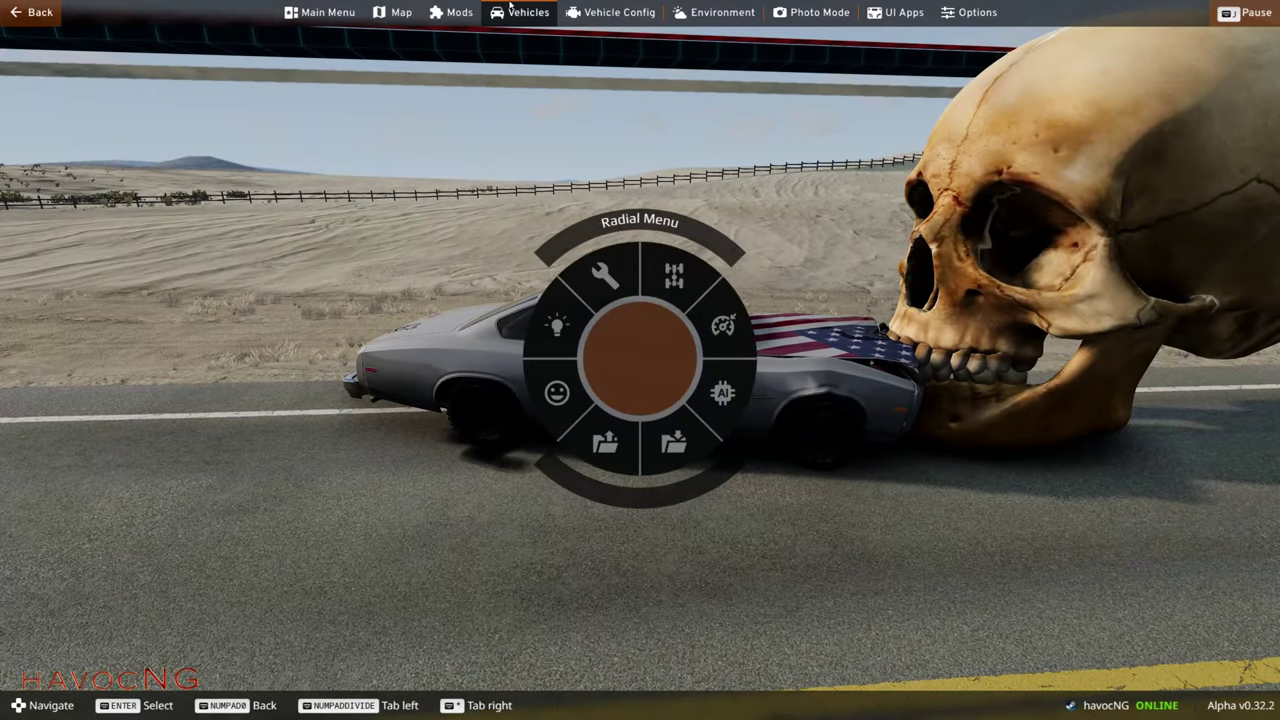
click(310, 12)
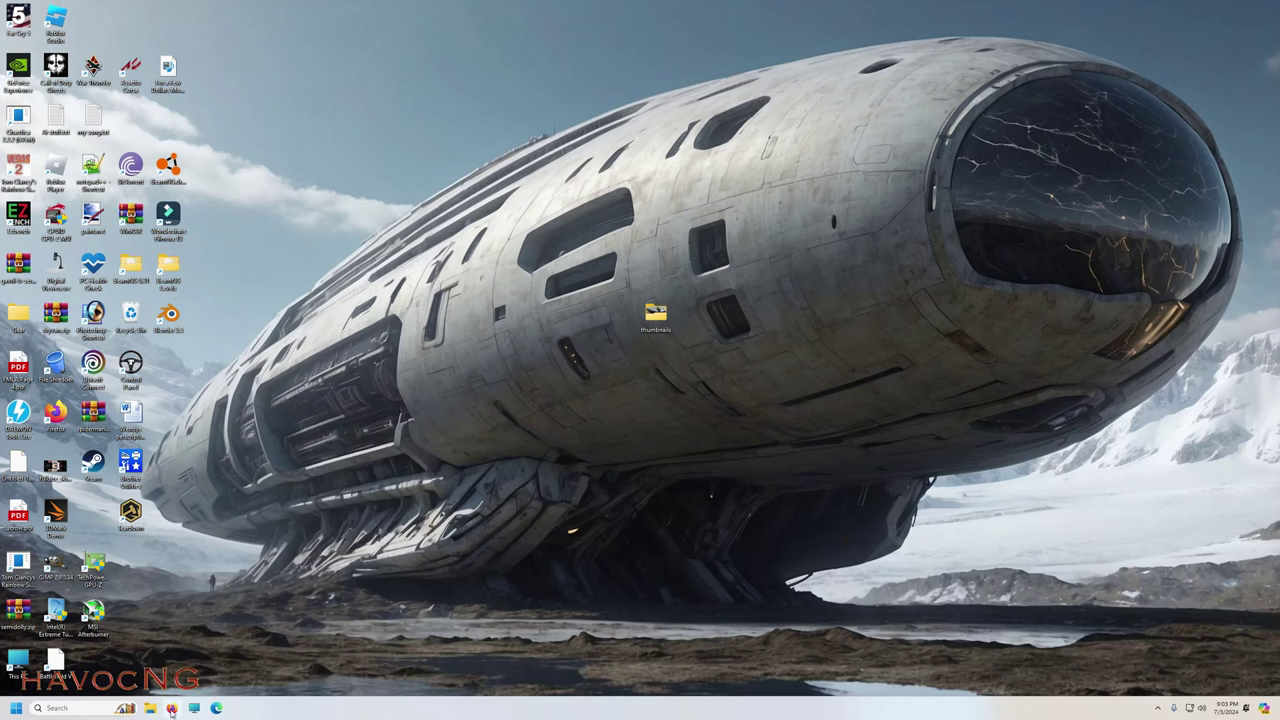
Switch to Firefox, launch Roblox Studio from the Creator Hub's Creations page, and create a new Baseplate place.
click(171, 708)
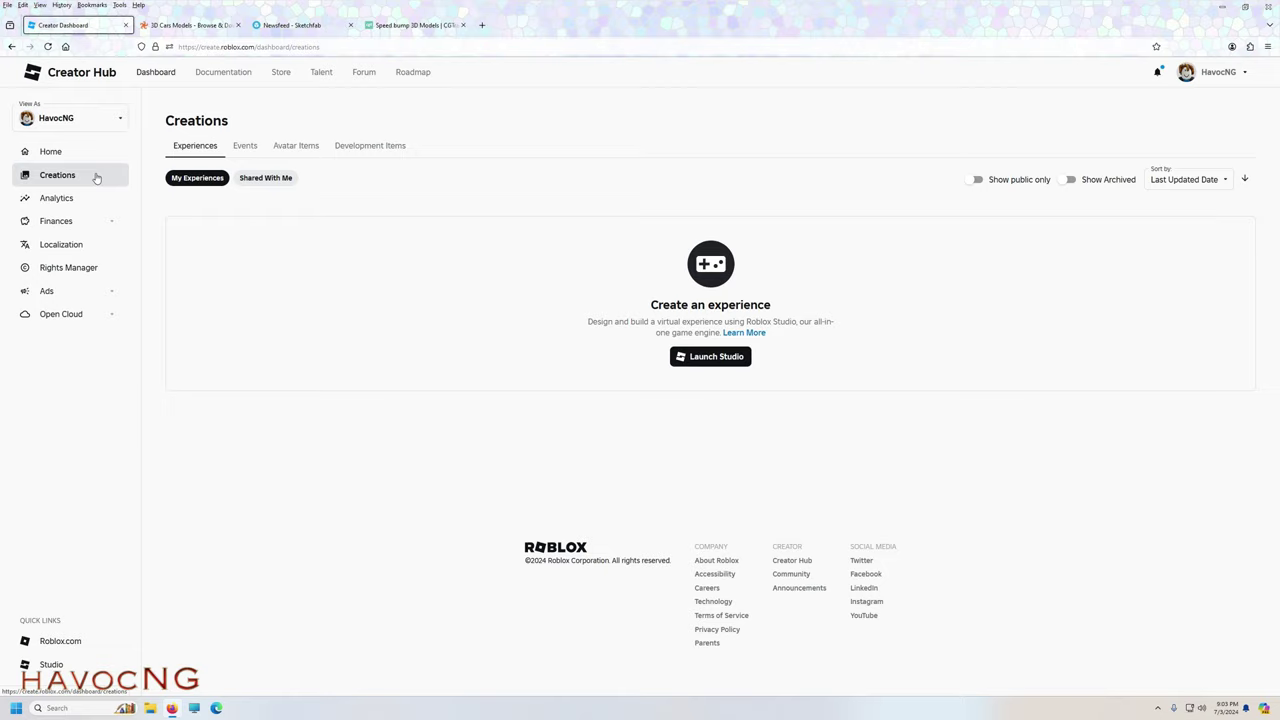
click(706, 358)
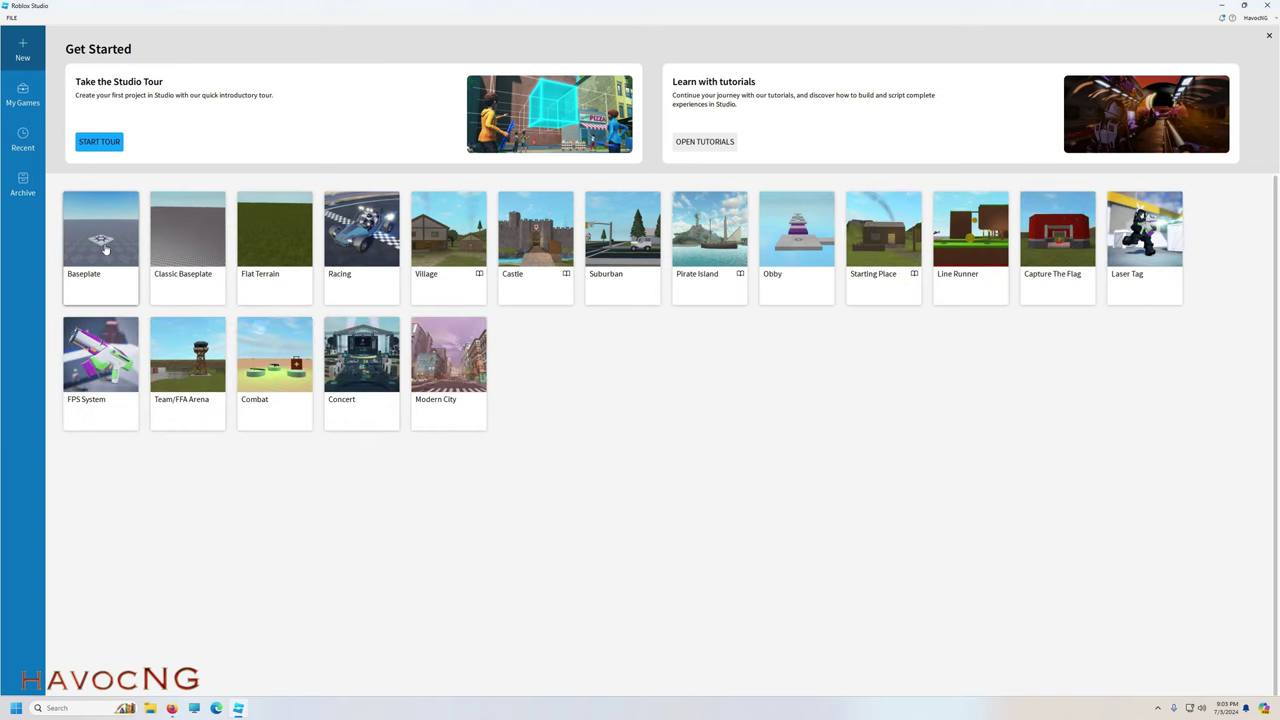
click(104, 249)
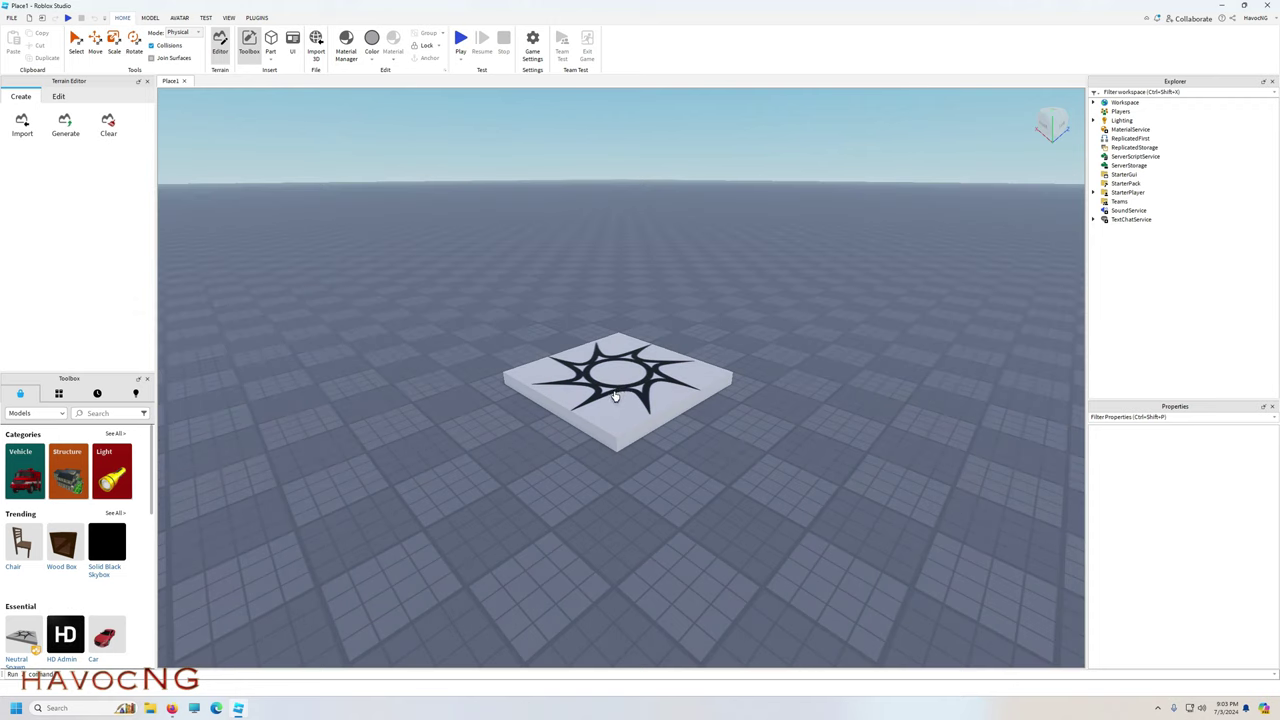
Delete the spawn pad from the middle of the baseplate.
click(75, 42)
click(581, 393)
key(Delete)
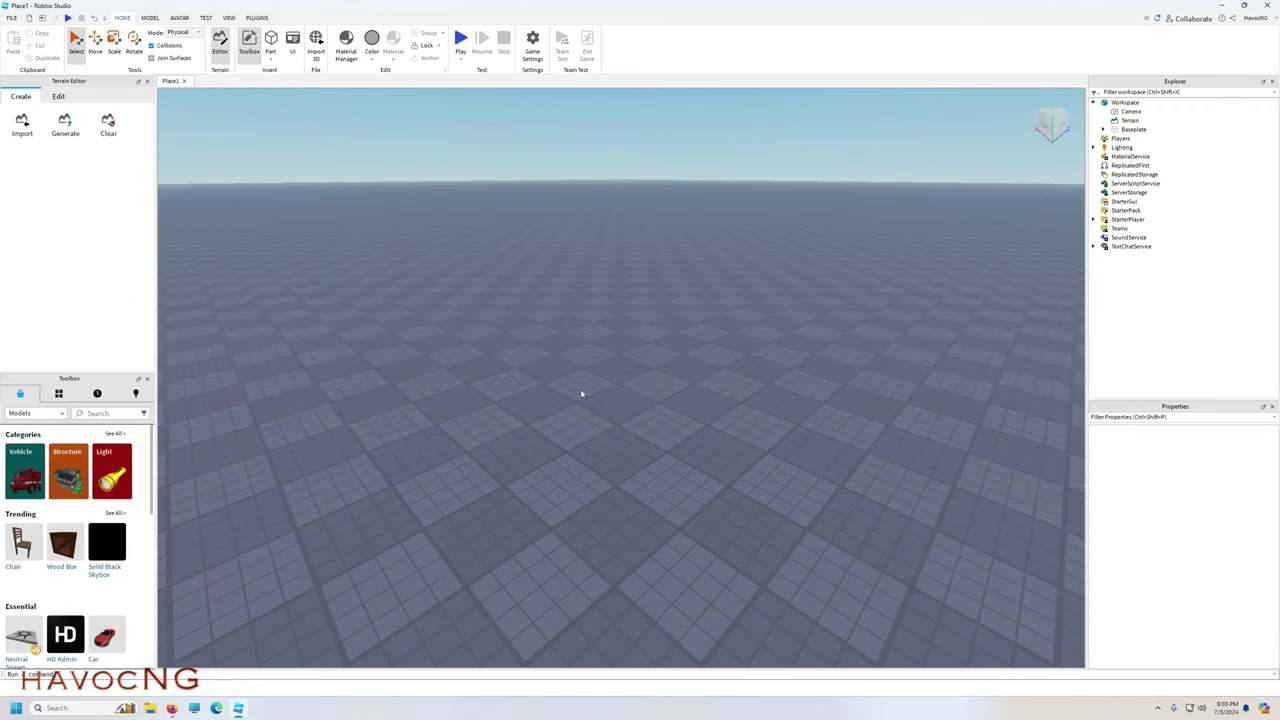
Search the Toolbox models for "speed bumps".
click(86, 414)
text(sp)
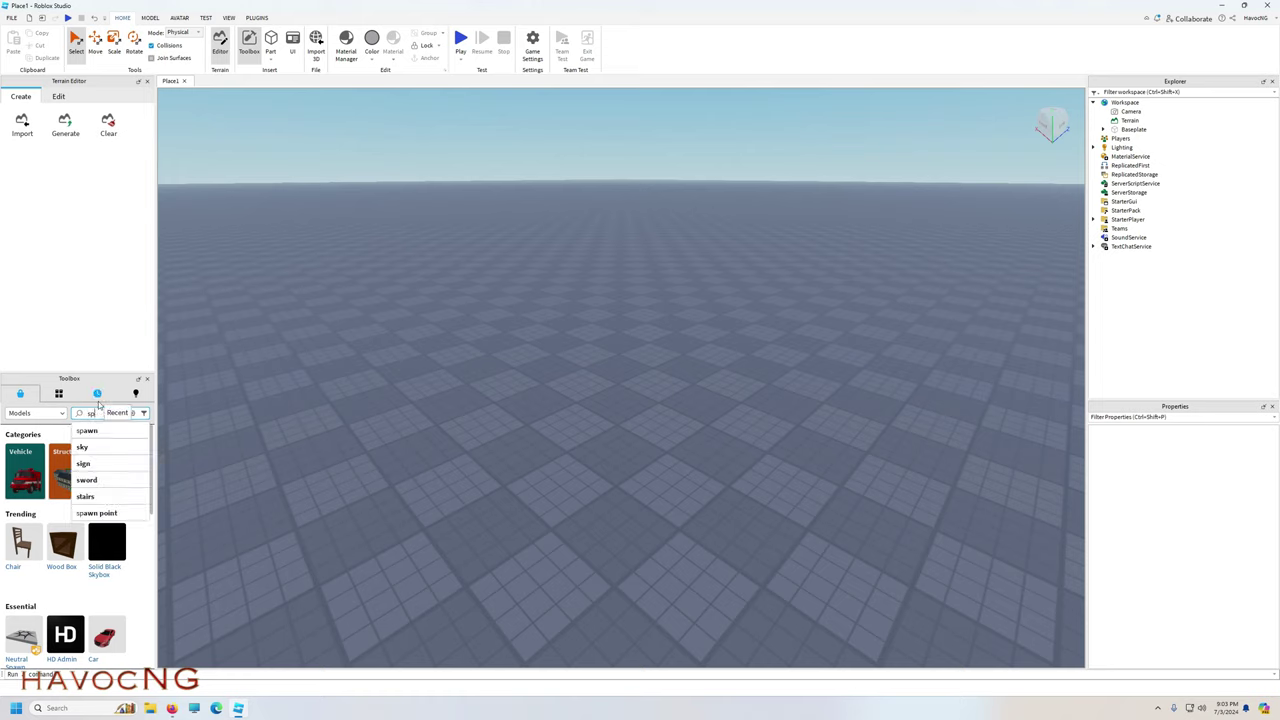
text(eed bumps)
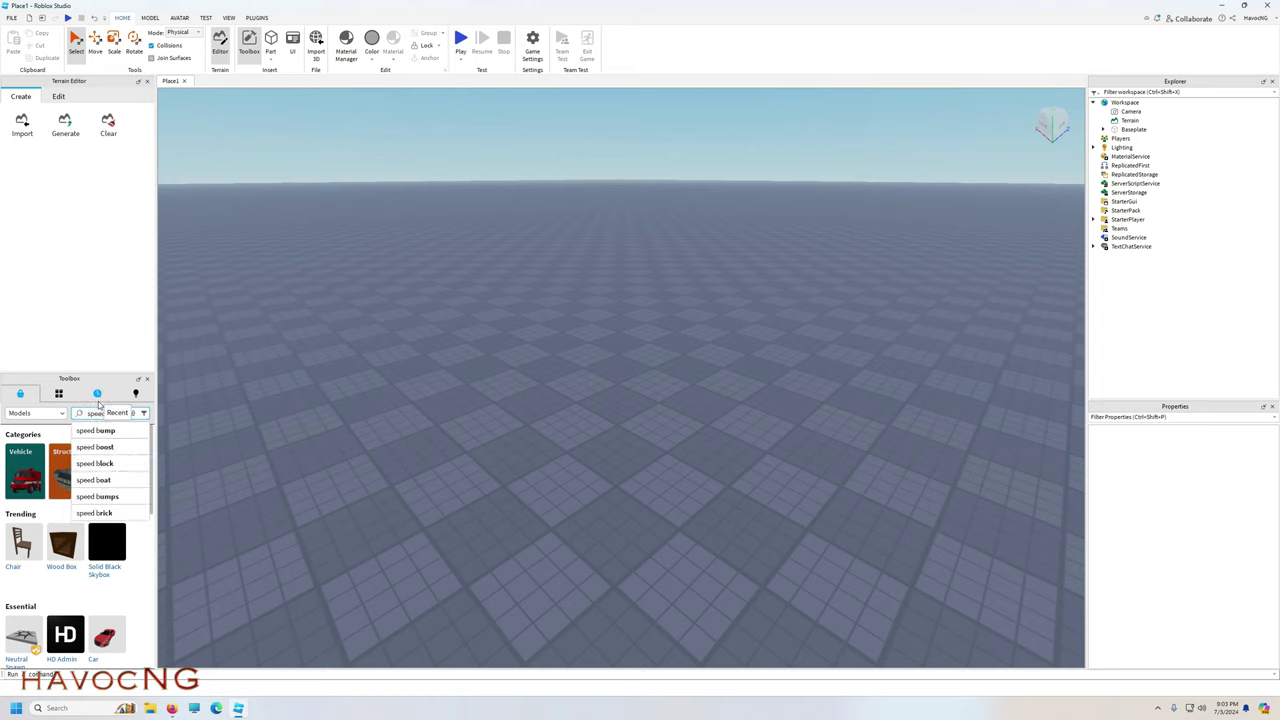
key(Return)
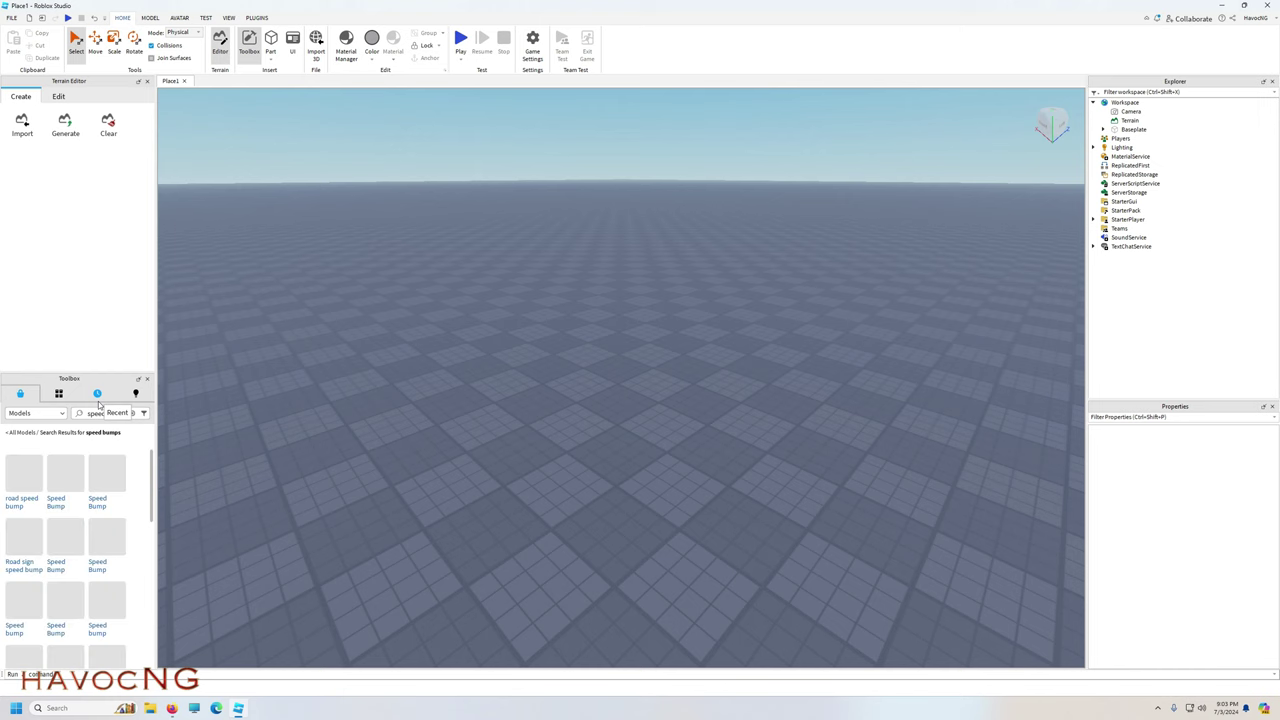